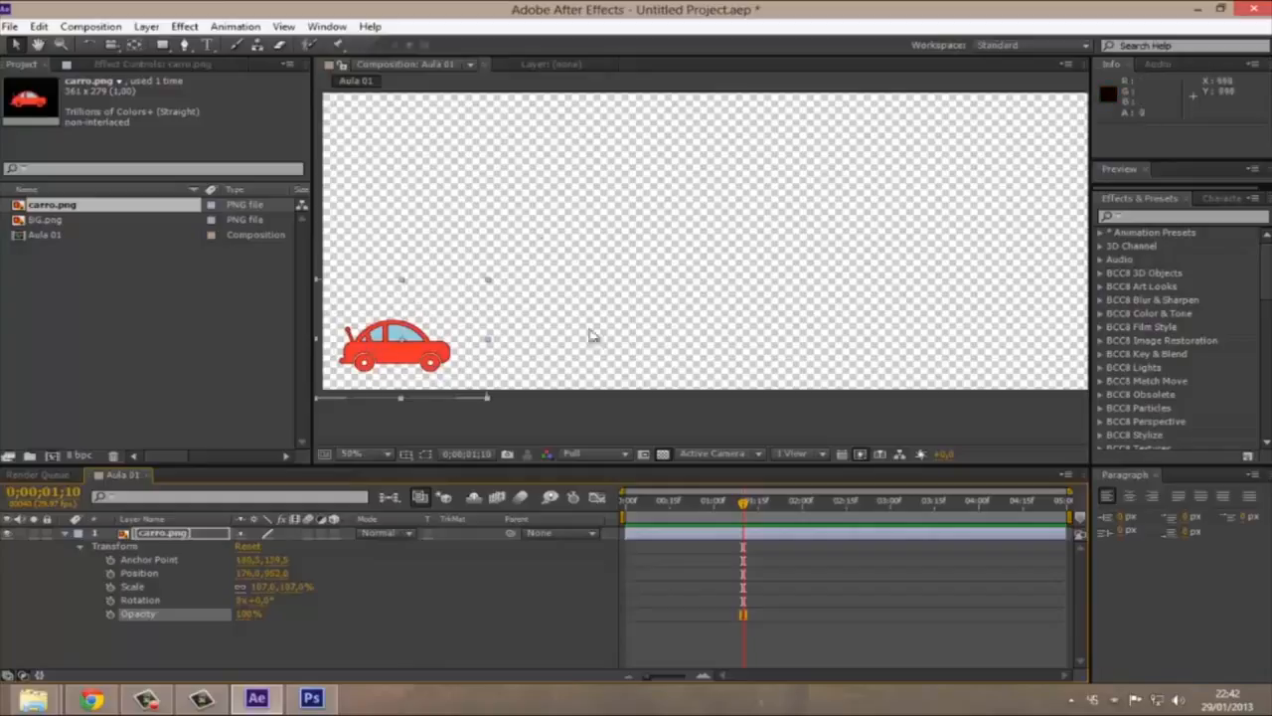
Toggle the composition's transparency grid on and off, leaving it off to show the black background
left_click(663, 454)
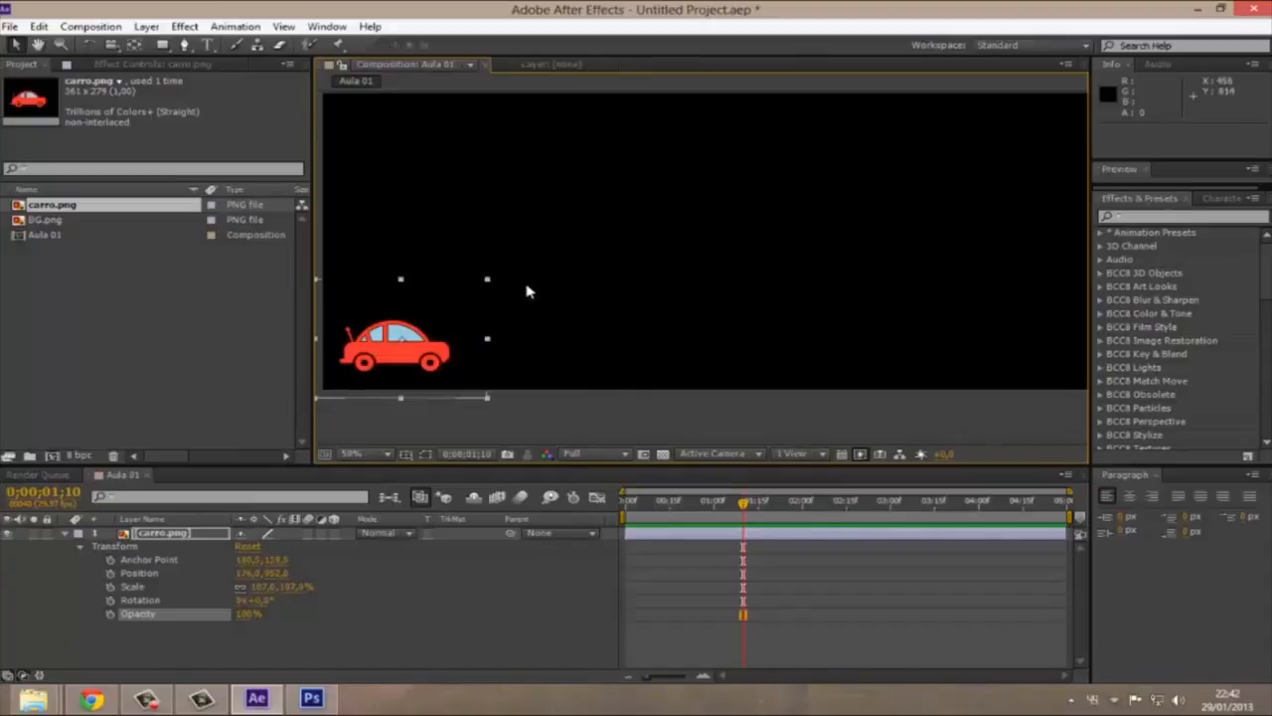
left_click(668, 456)
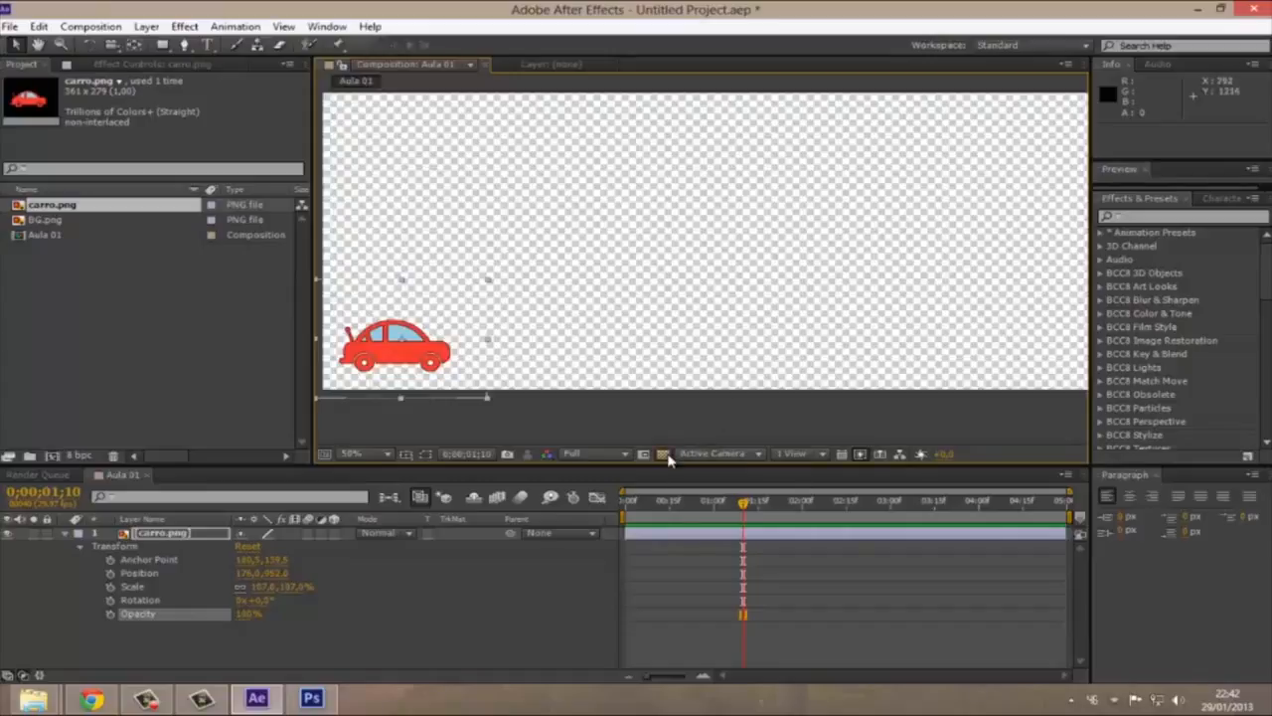
left_click(668, 456)
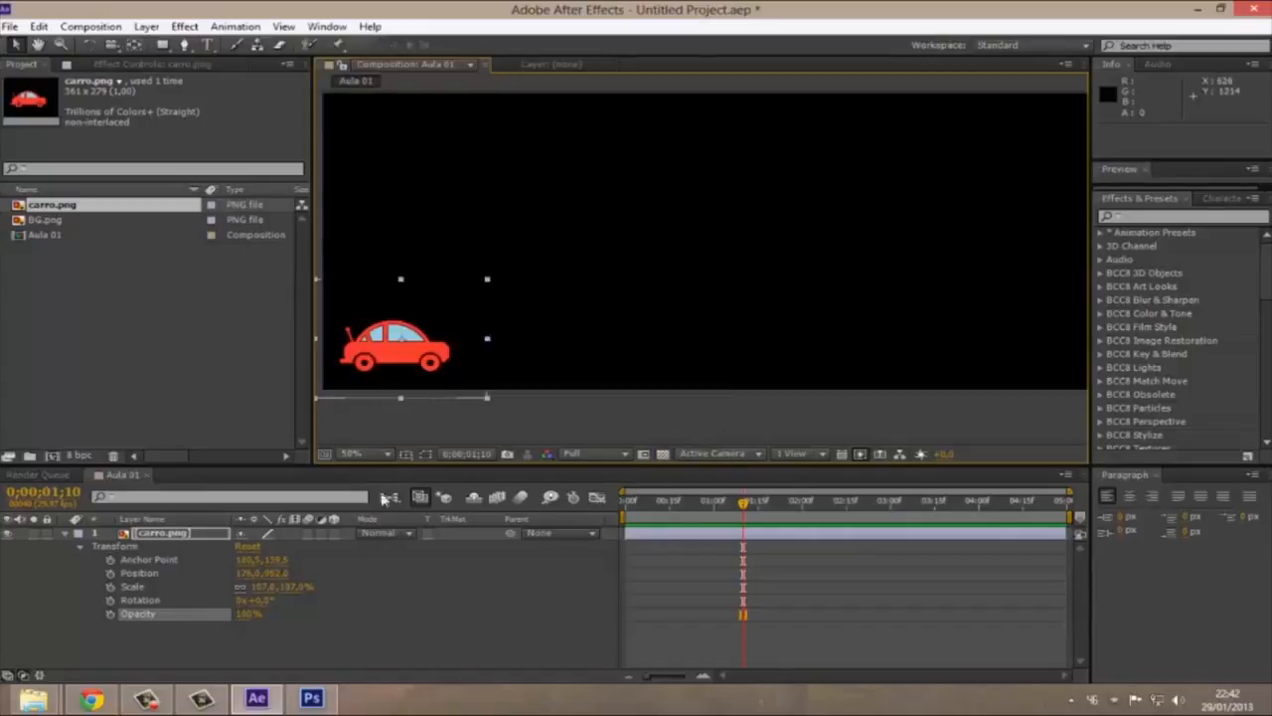
Fade the carro.png layer's opacity to 0% and restore it to 100%
left_click_drag(249, 613, 169, 601)
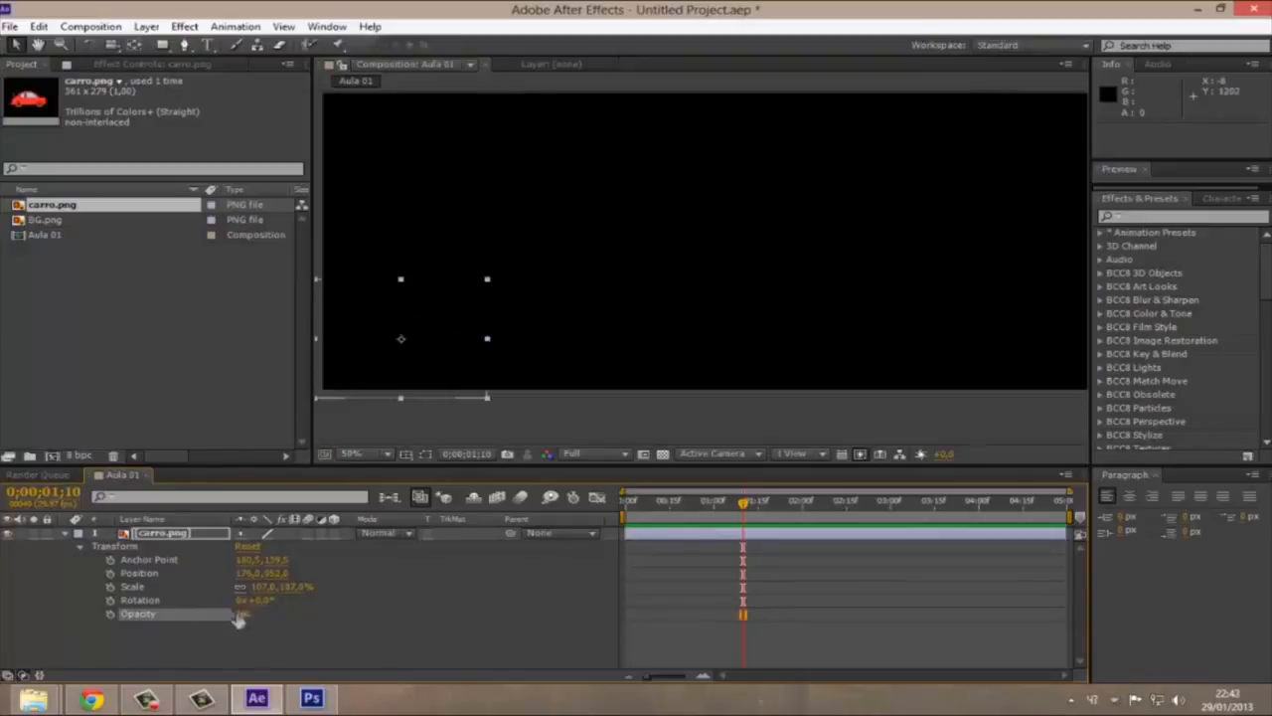
left_click_drag(243, 618, 477, 596)
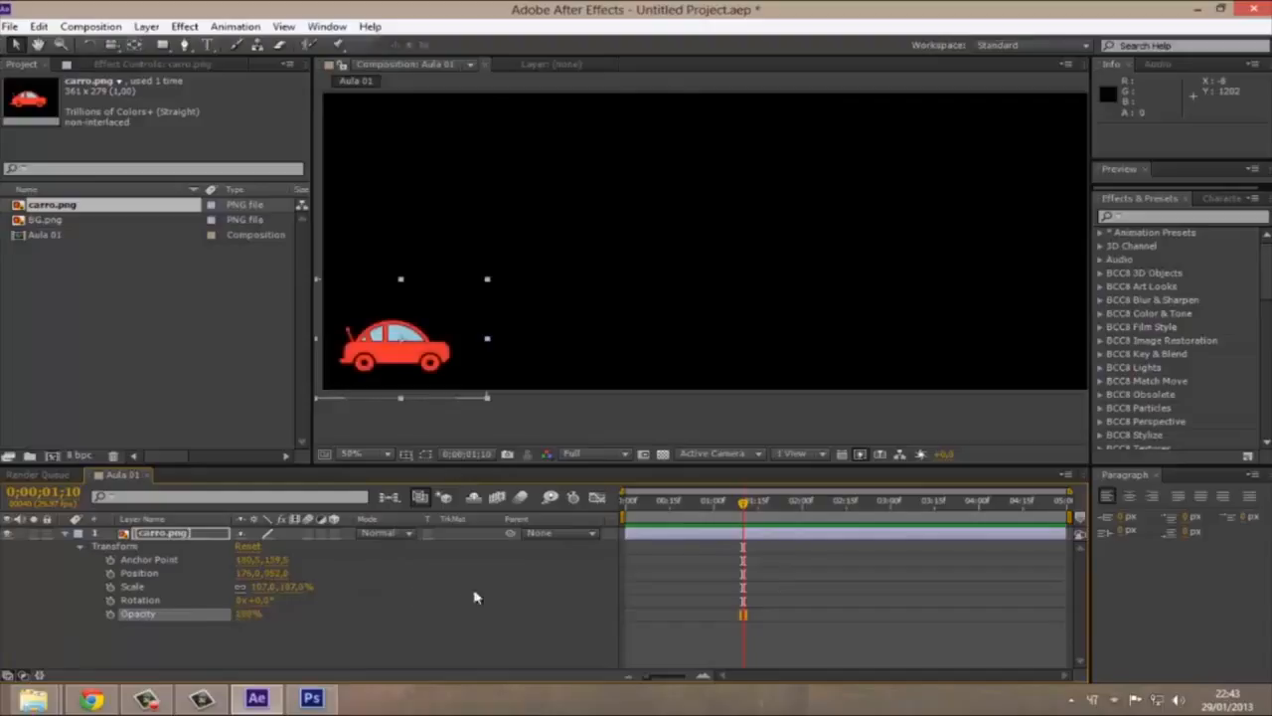
left_click(278, 643)
Try the Rotation property on the carro.png layer beyond one full turn, and reset the layer's transform
left_click(169, 604)
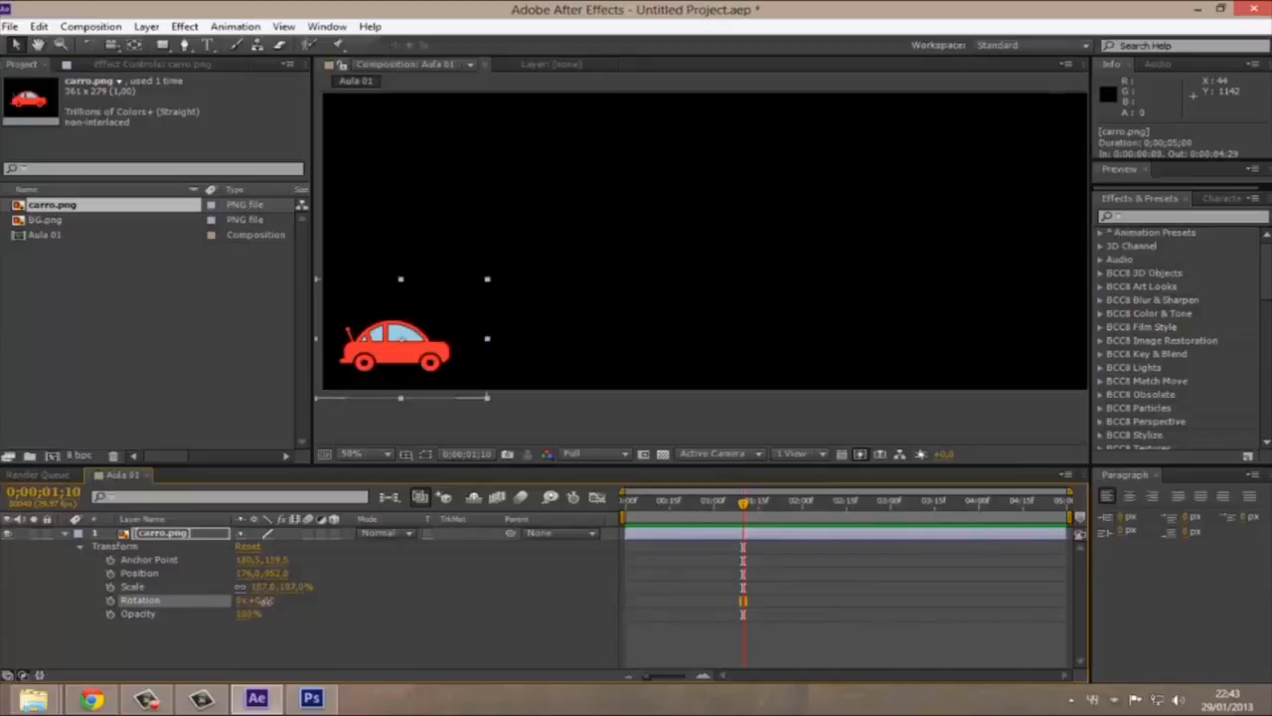
left_click_drag(262, 602, 356, 559)
left_click_drag(461, 557, 557, 559)
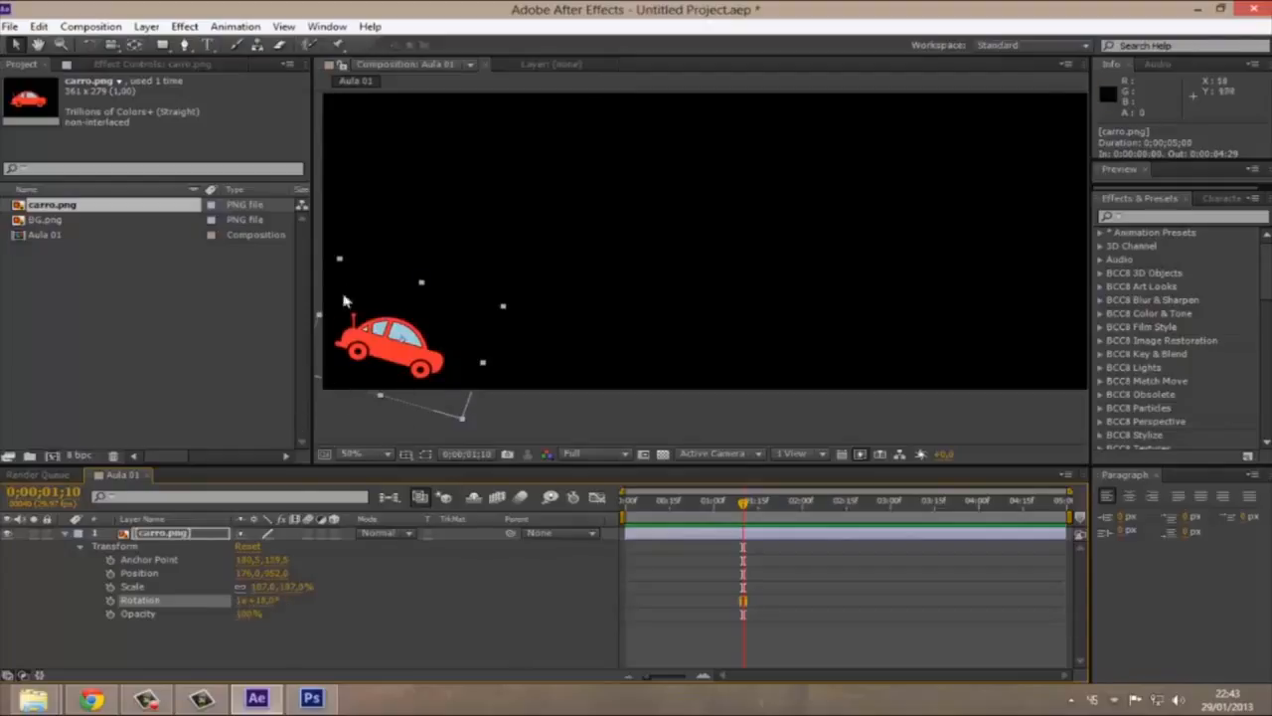
left_click_drag(260, 601, 545, 575)
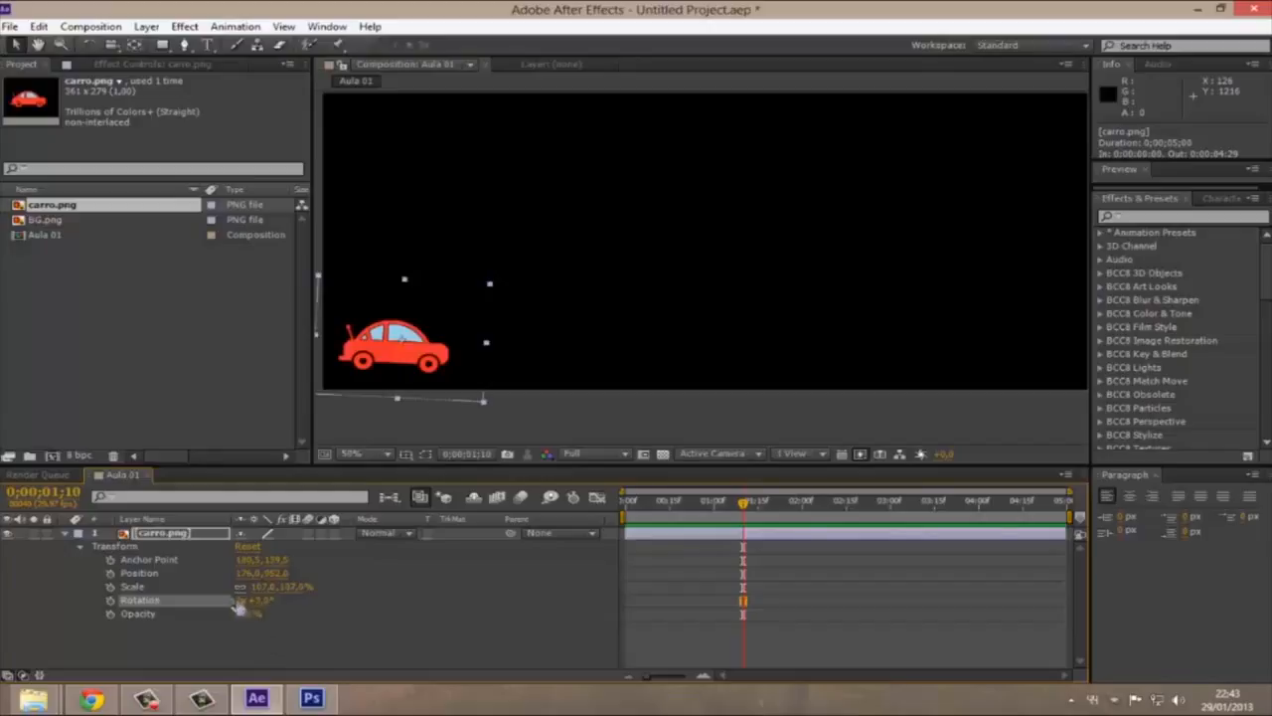
left_click(249, 548)
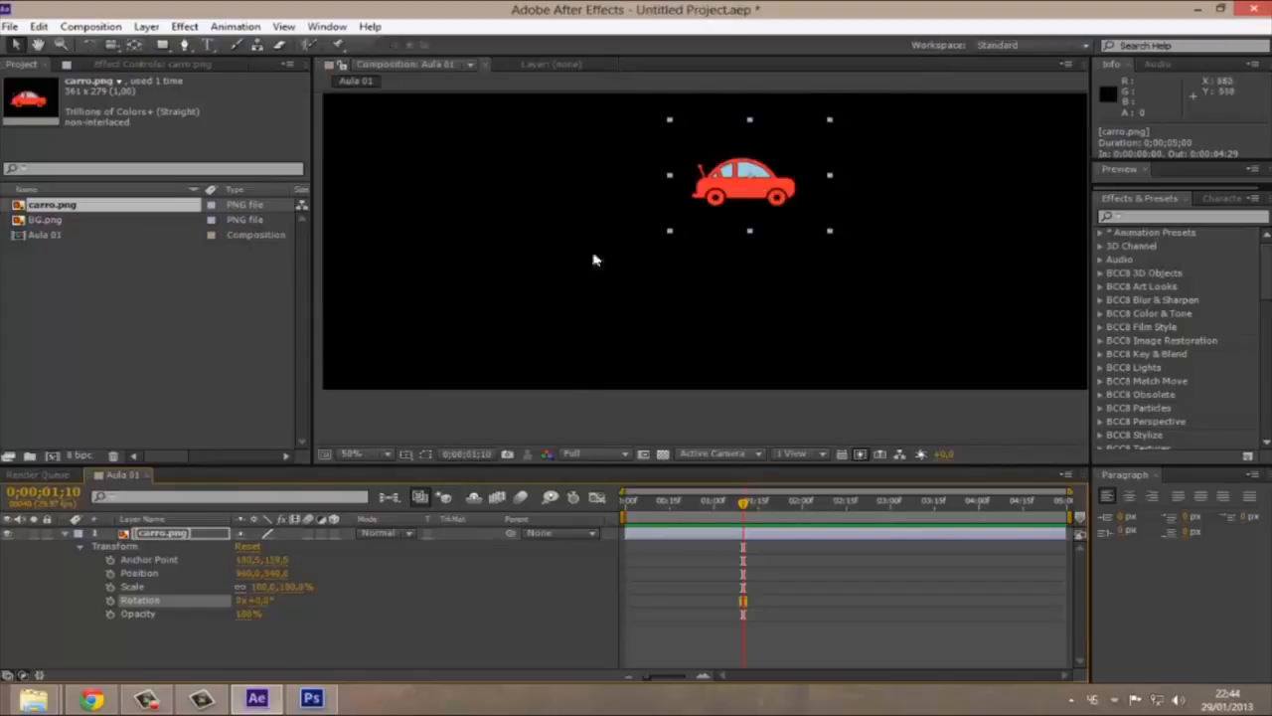
Scale the carro.png layer up to about 133% and return it to 100%
left_click(172, 591)
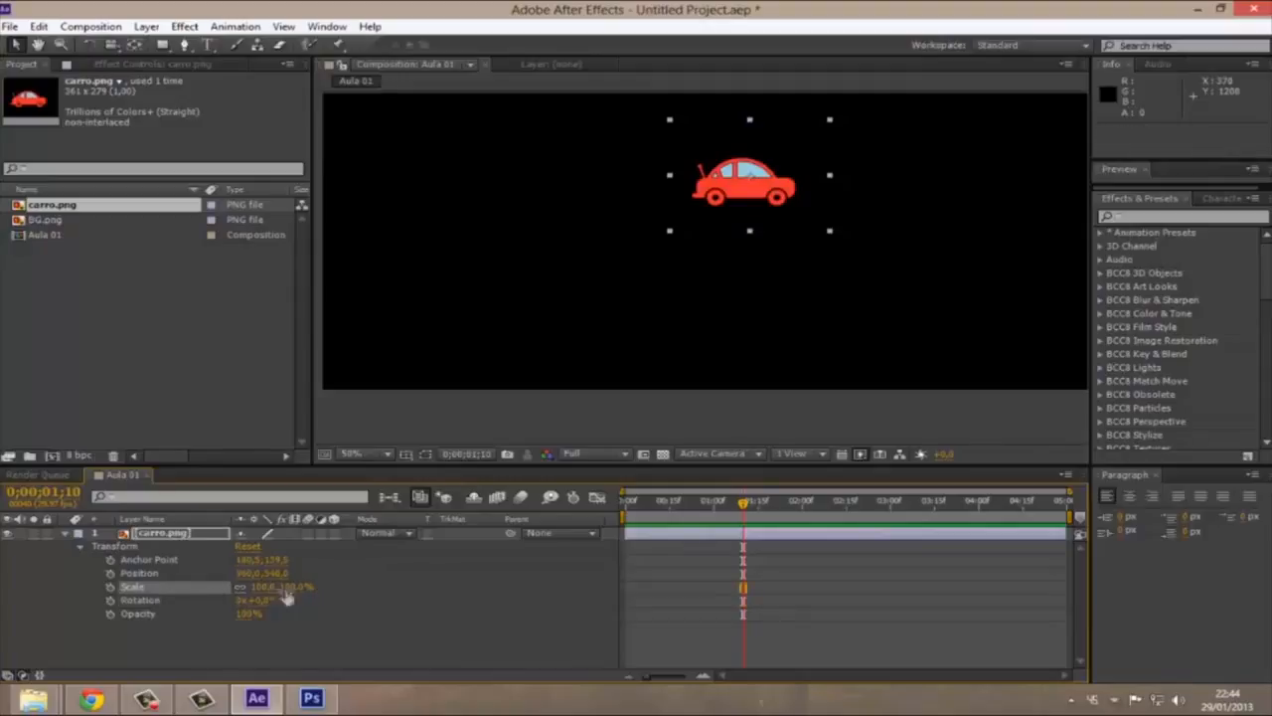
mouse_move(295, 587)
left_mouse_down()
mouse_move(336, 584)
mouse_move(278, 588)
mouse_move(373, 581)
mouse_move(290, 584)
mouse_move(365, 577)
mouse_move(295, 582)
mouse_move(316, 585)
left_mouse_up()
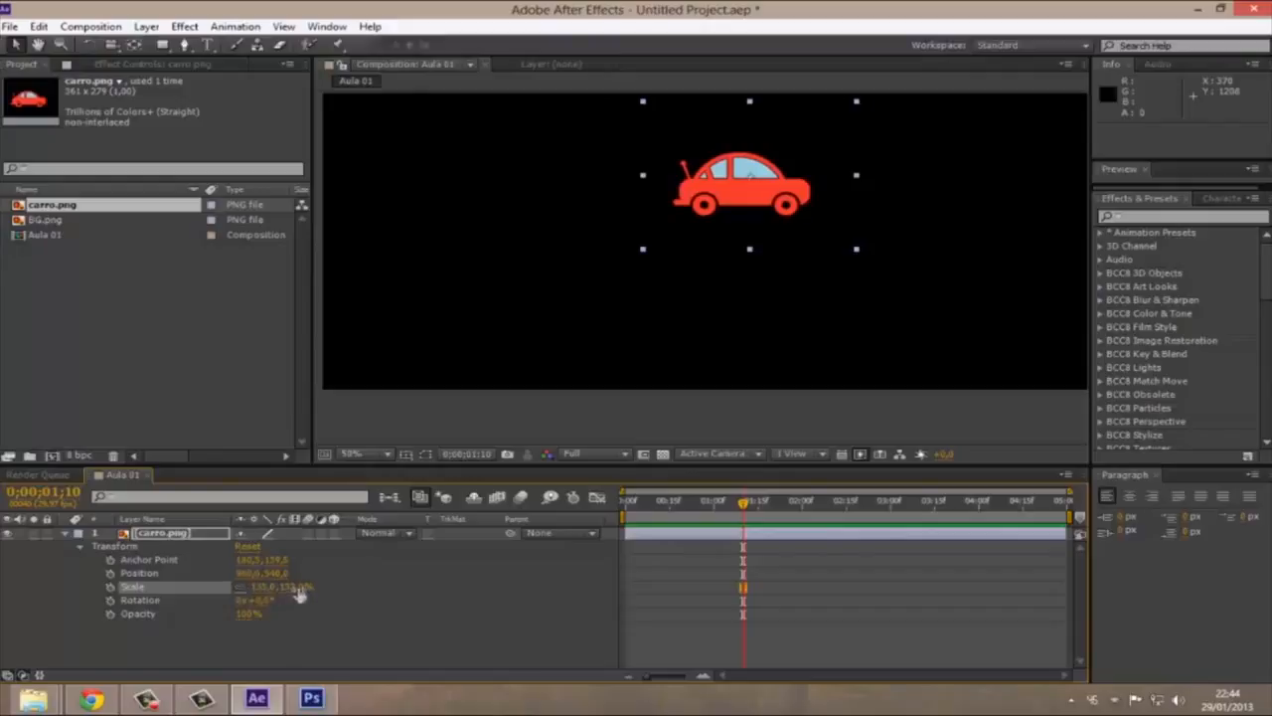
left_click_drag(295, 586, 247, 560)
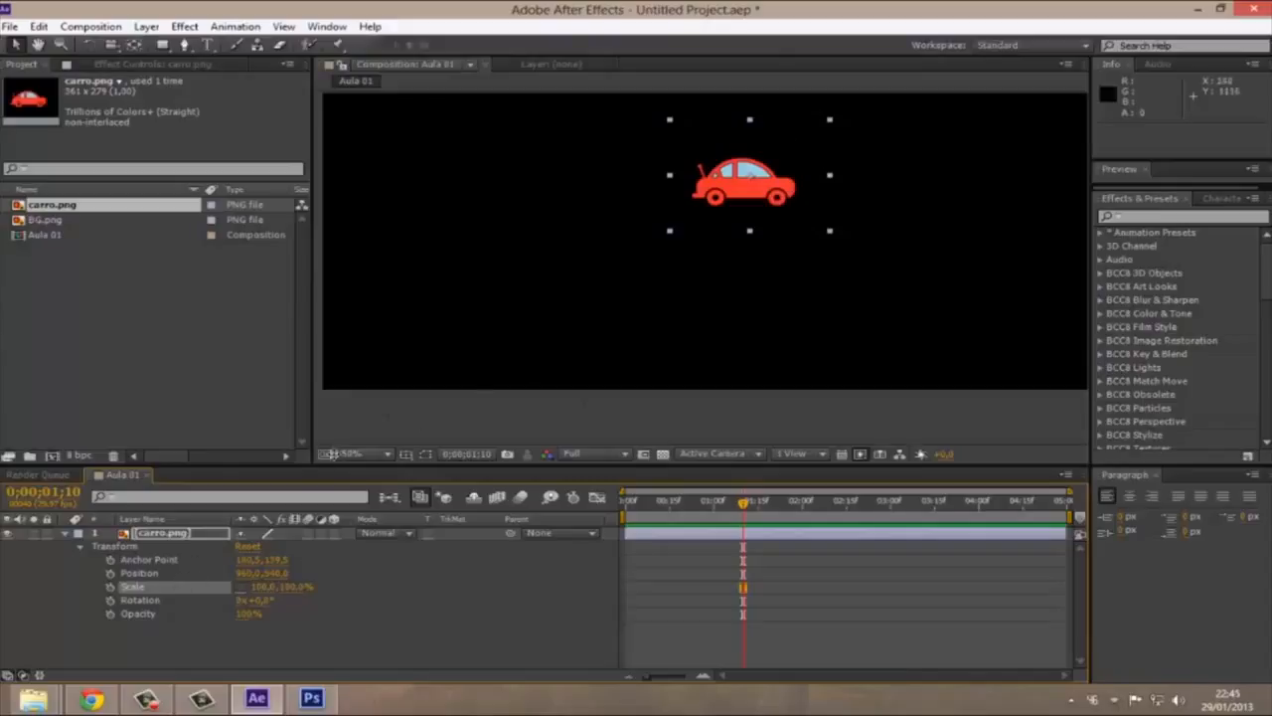
Try moving the car horizontally and vertically with its Position values, and reposition it freehand near the upper middle of the composition
left_click(204, 573)
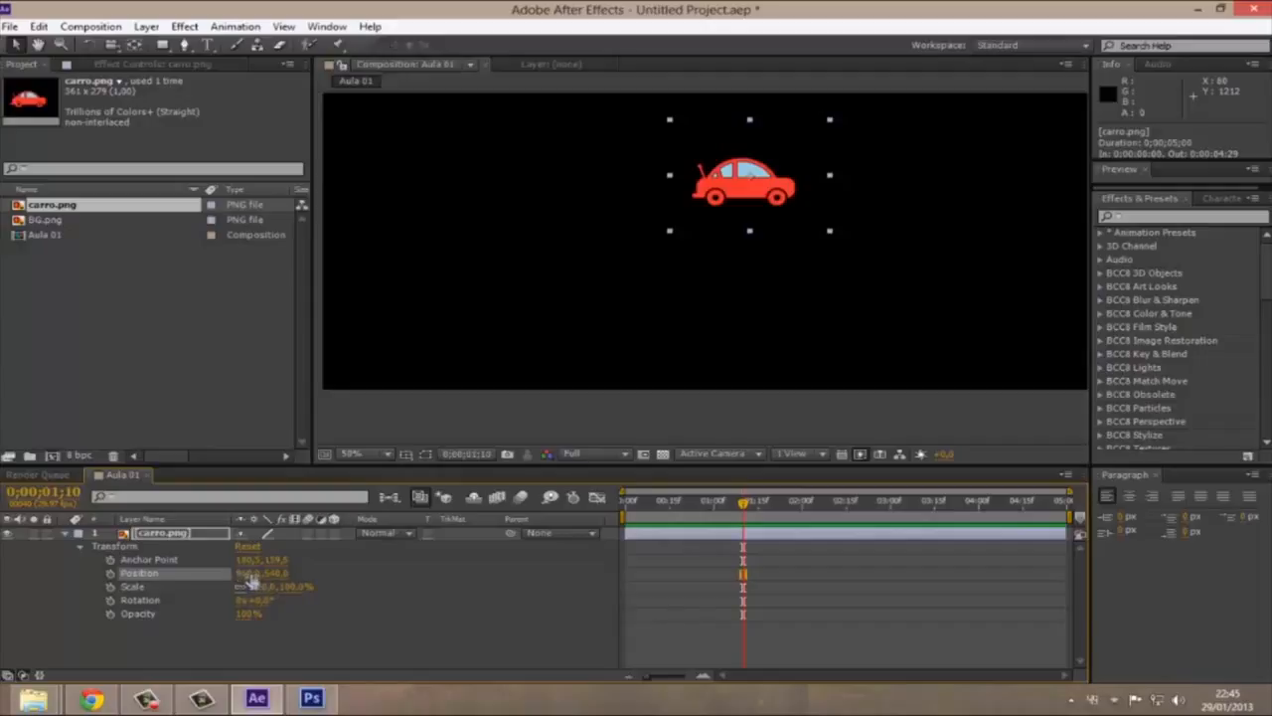
left_click_drag(251, 582, 104, 587)
left_click_drag(265, 578, 469, 593)
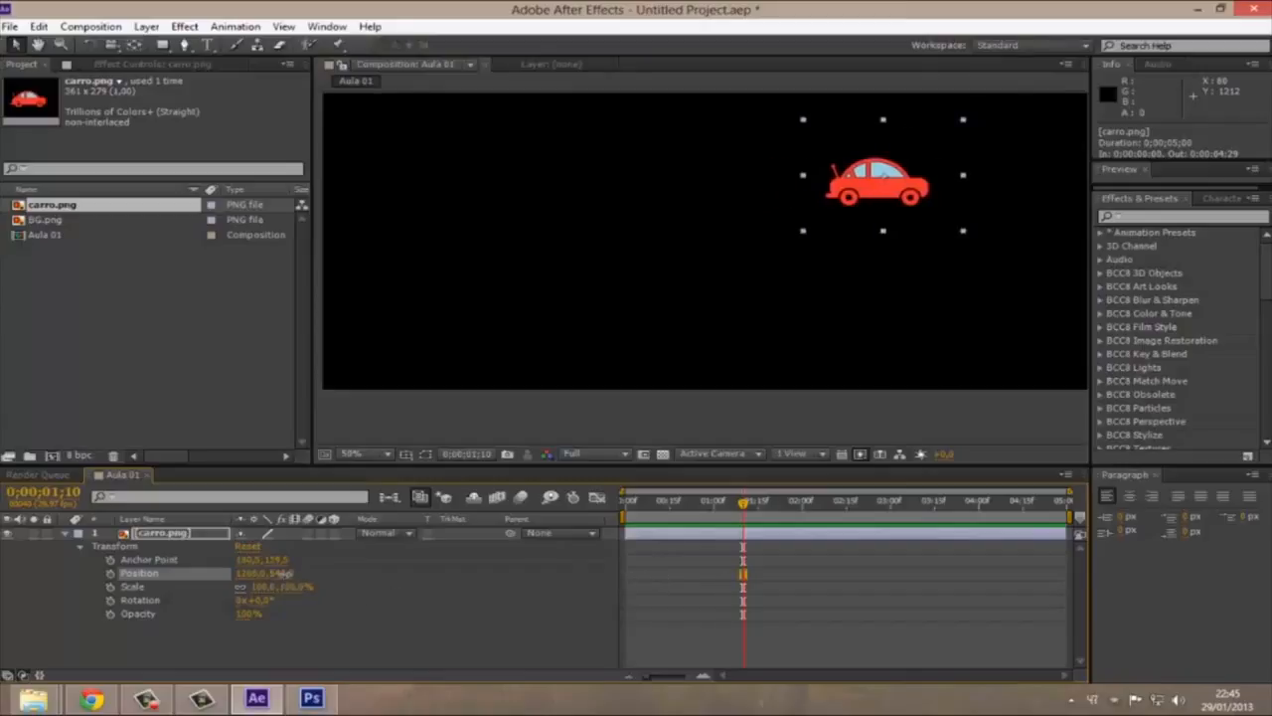
left_click_drag(284, 573, 627, 563)
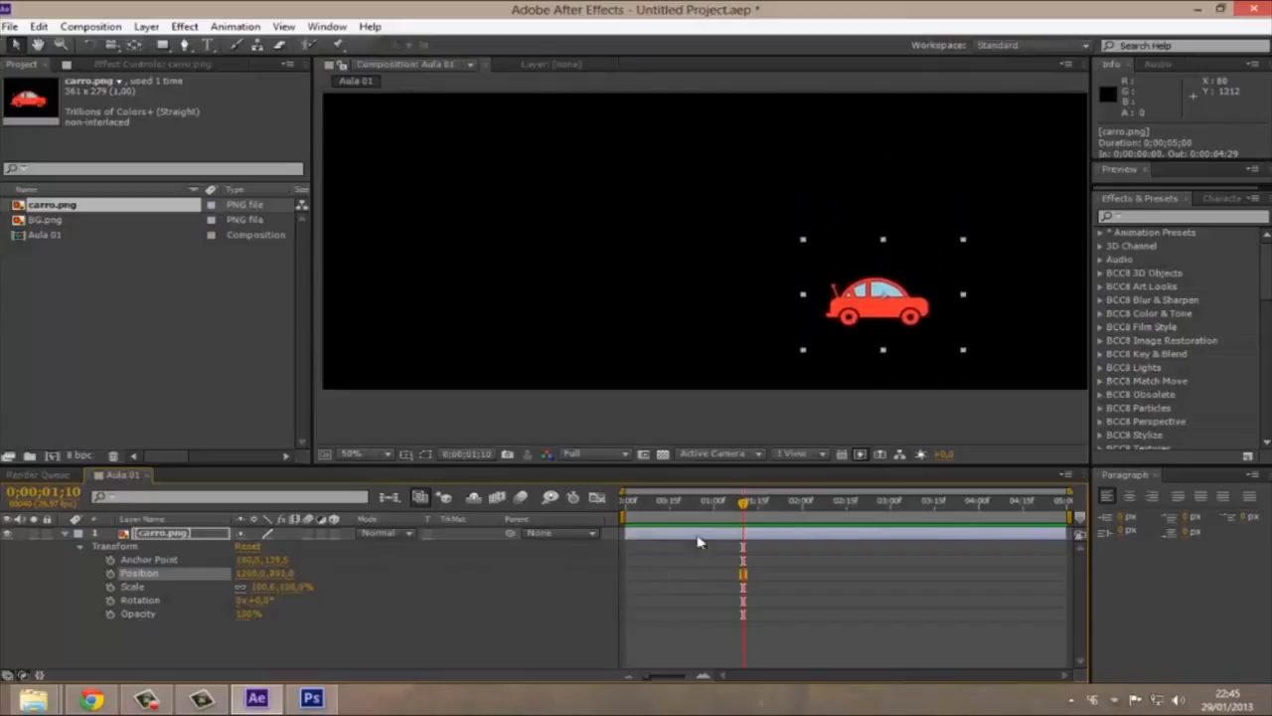
left_click_drag(239, 574, 368, 586)
left_click_drag(286, 581, 366, 577)
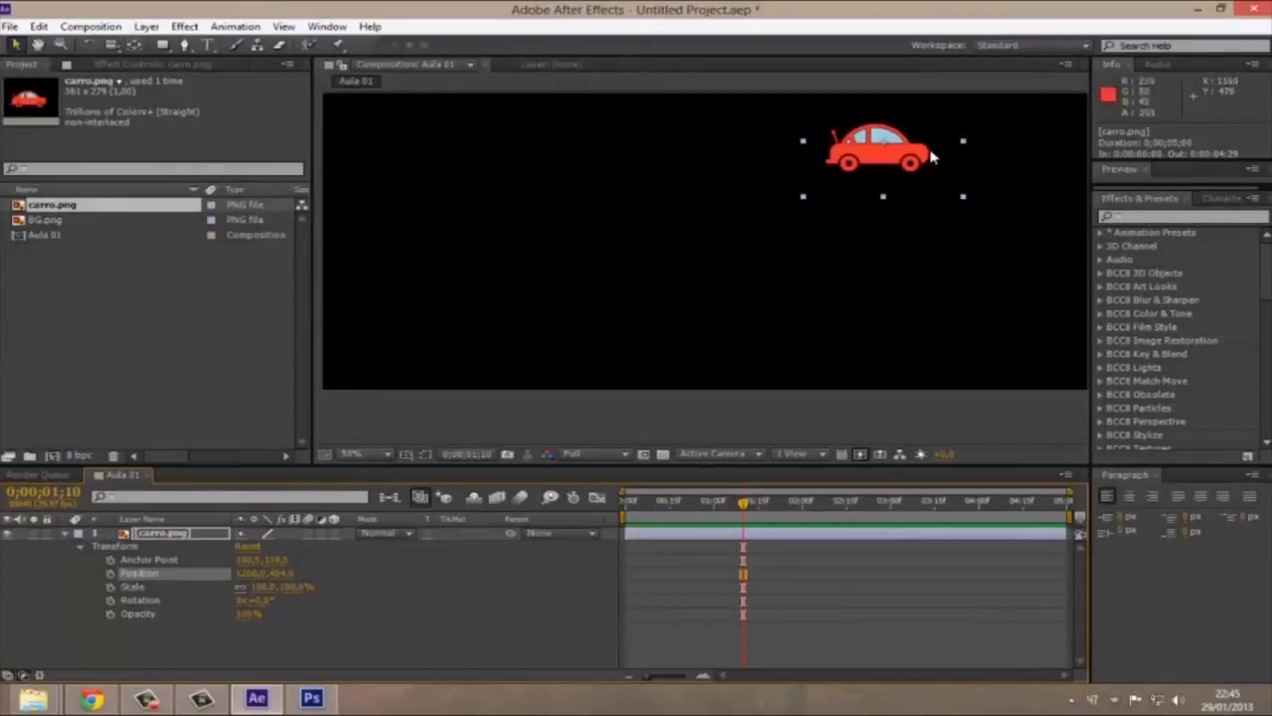
left_click_drag(899, 164, 801, 205)
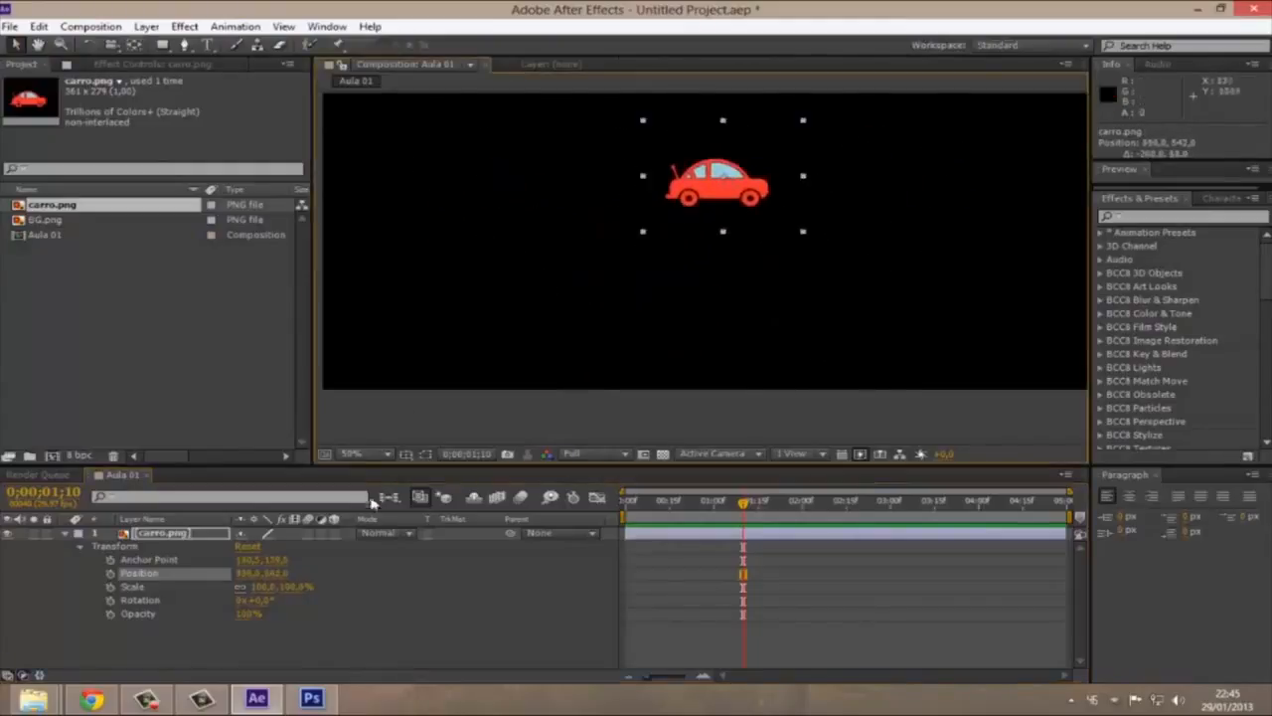
Offset the carro.png layer's Anchor Point horizontally and vertically so it sits above the rear of the car
left_click(224, 559)
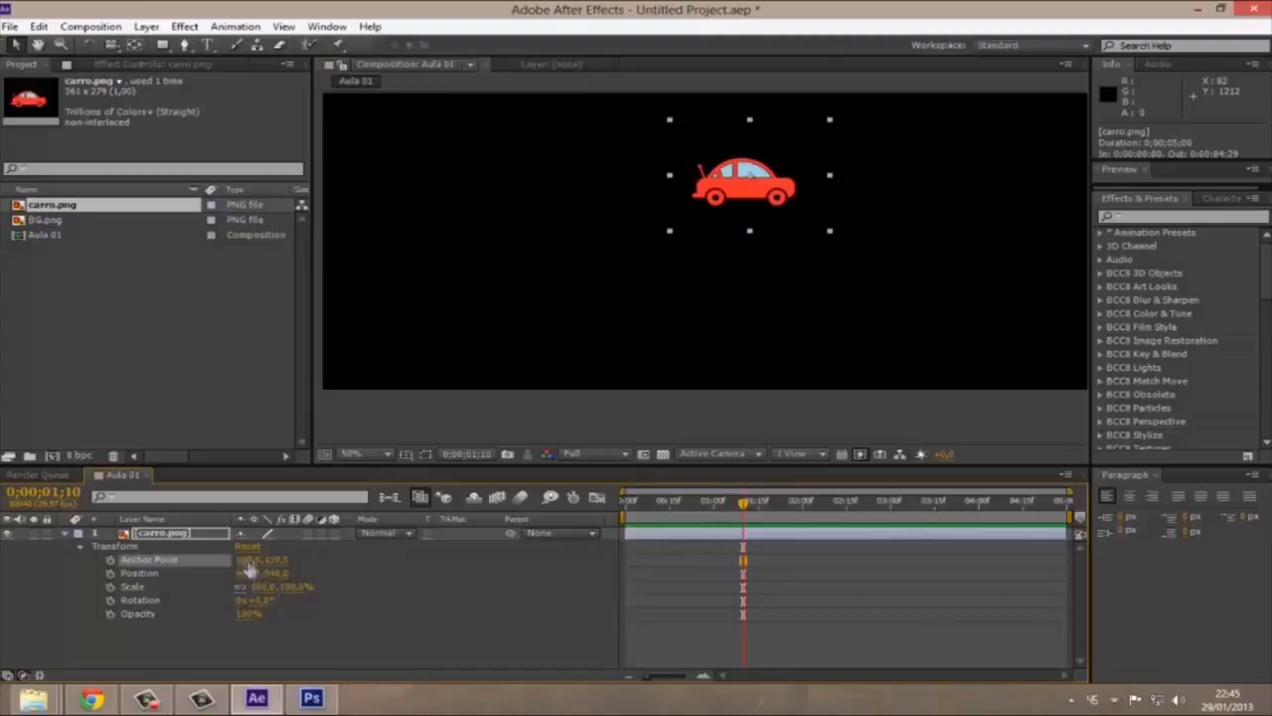
mouse_move(245, 564)
left_mouse_down()
mouse_move(454, 558)
mouse_move(203, 574)
mouse_move(248, 573)
left_mouse_up()
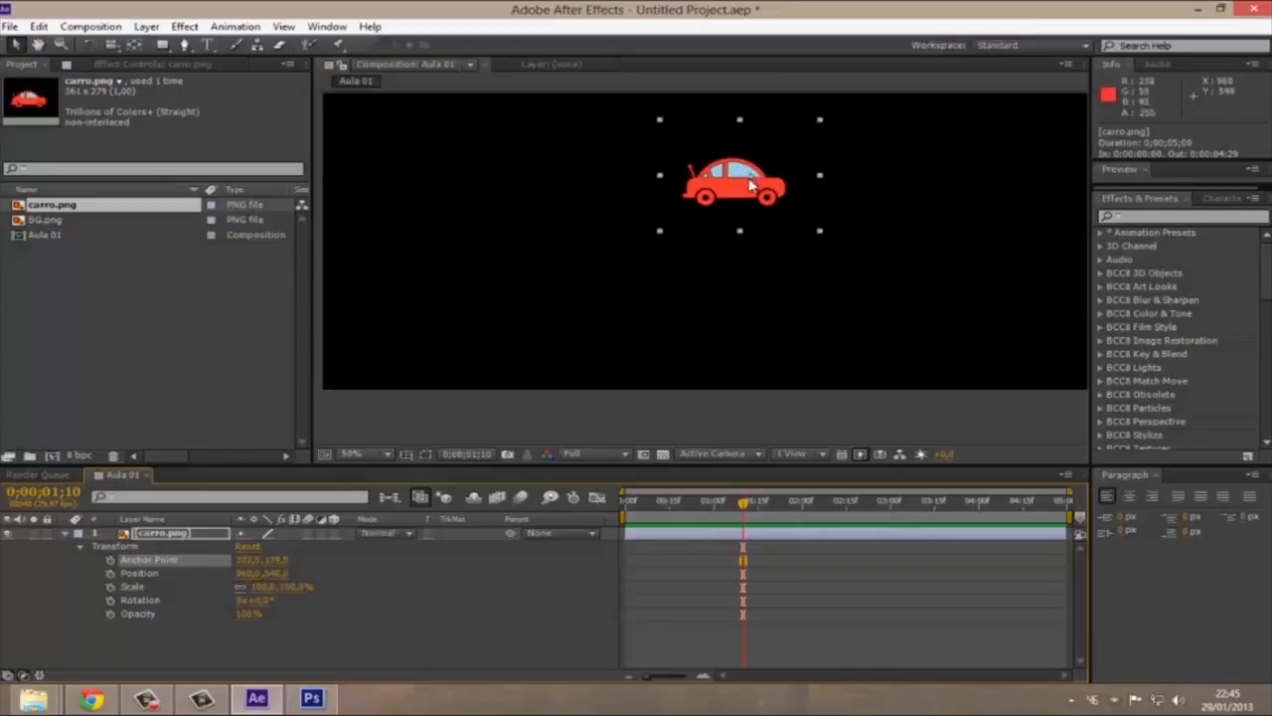
left_click_drag(252, 569, 283, 560)
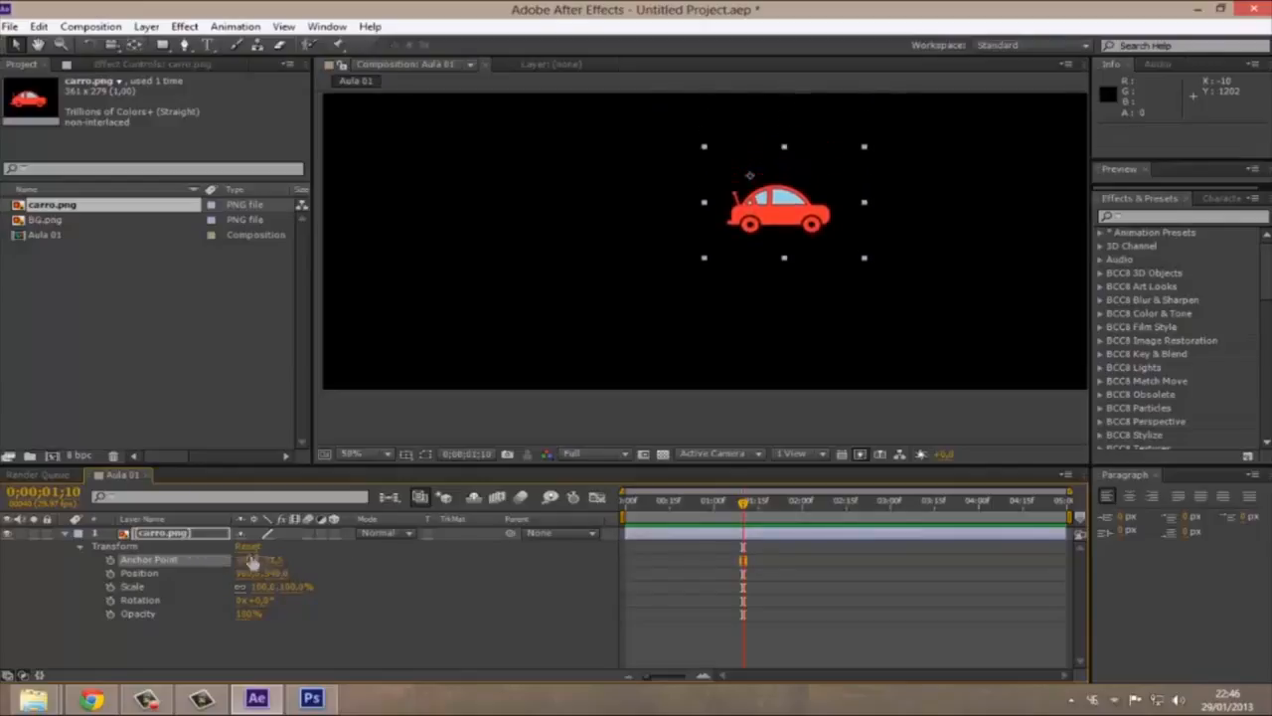
mouse_move(276, 565)
left_mouse_down()
mouse_move(344, 549)
mouse_move(266, 563)
left_mouse_up()
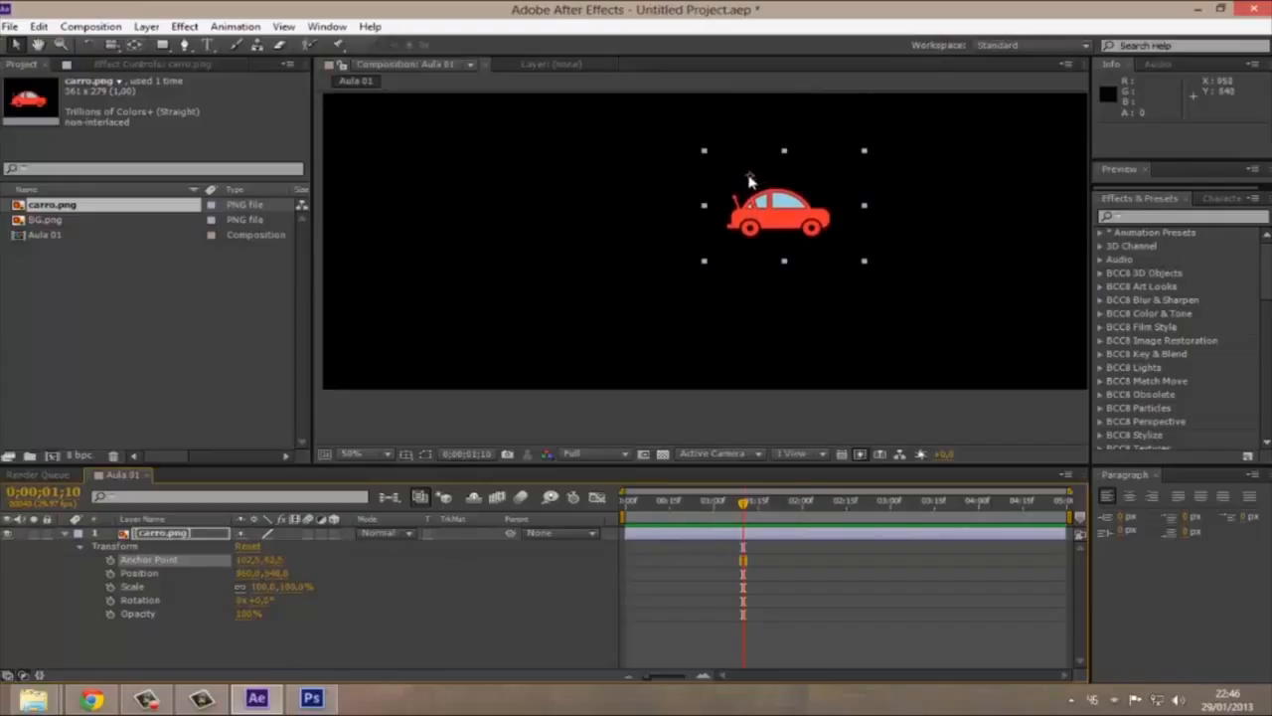
Move the anchor point to the car's rear bumper with the Pan Behind tool and test rotating the car around it
left_click(134, 45)
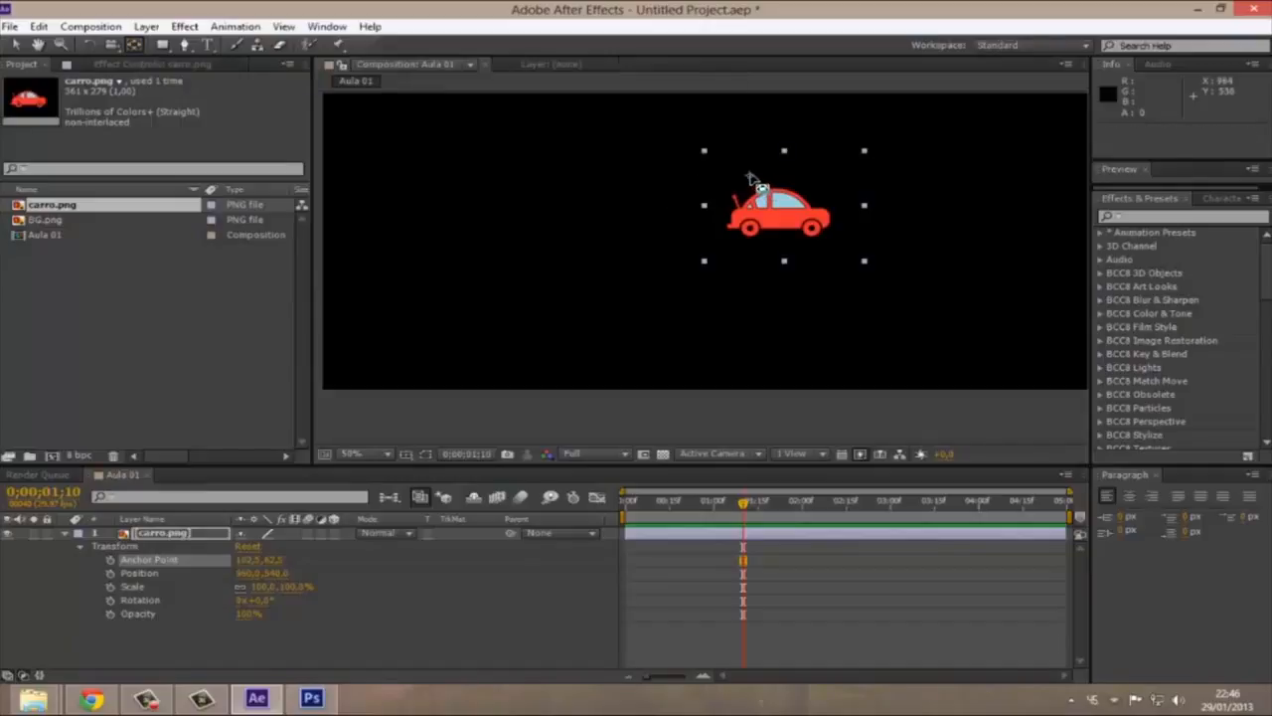
left_click_drag(750, 176, 740, 242)
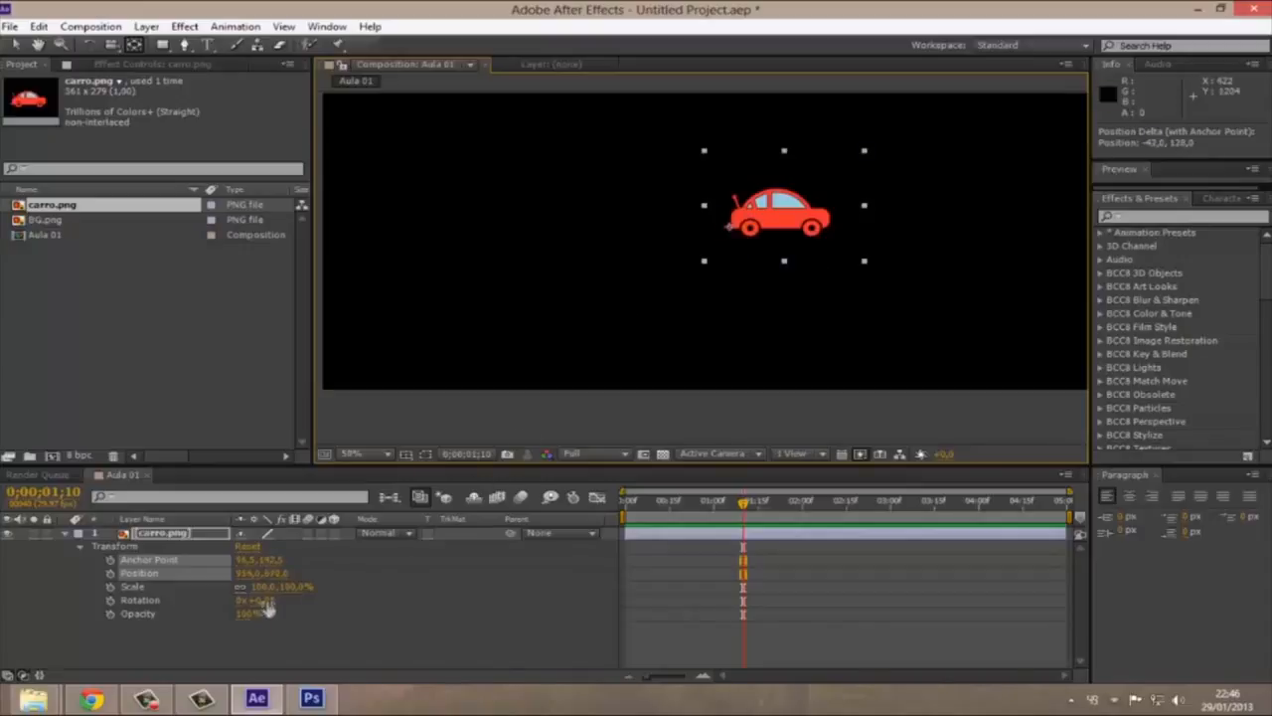
left_click_drag(266, 600, 314, 601)
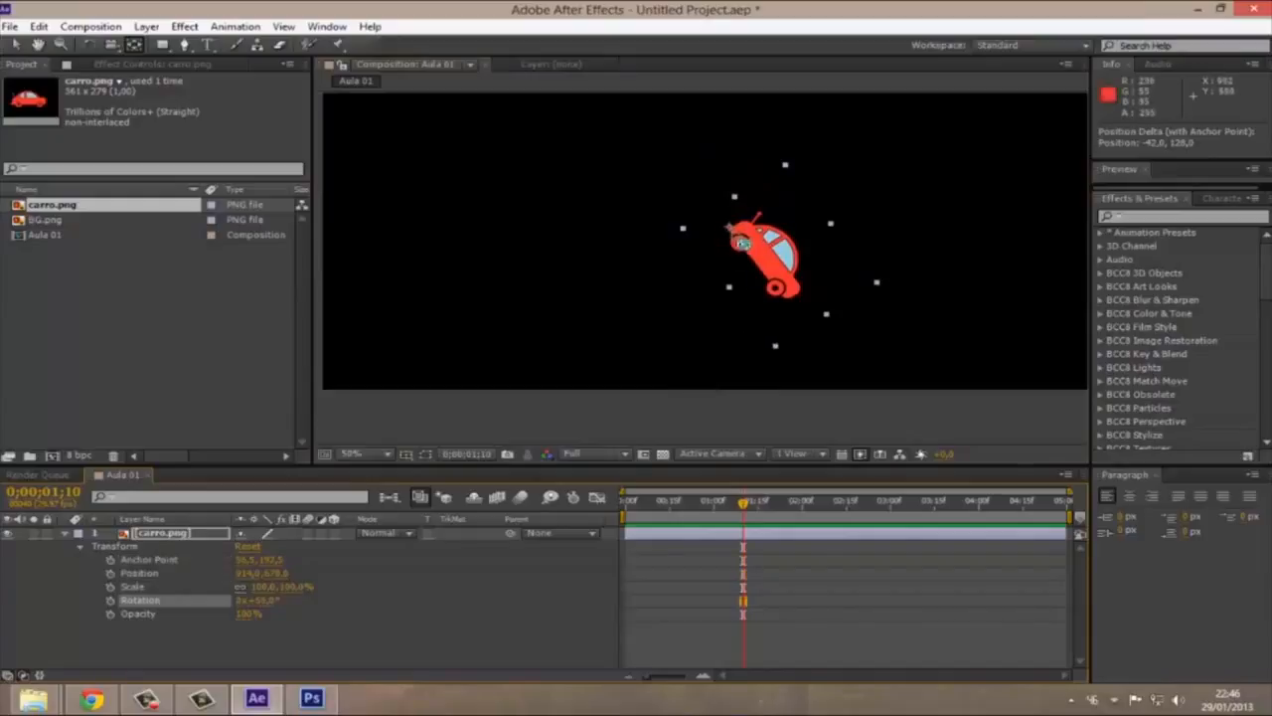
left_click_drag(257, 601, 234, 601)
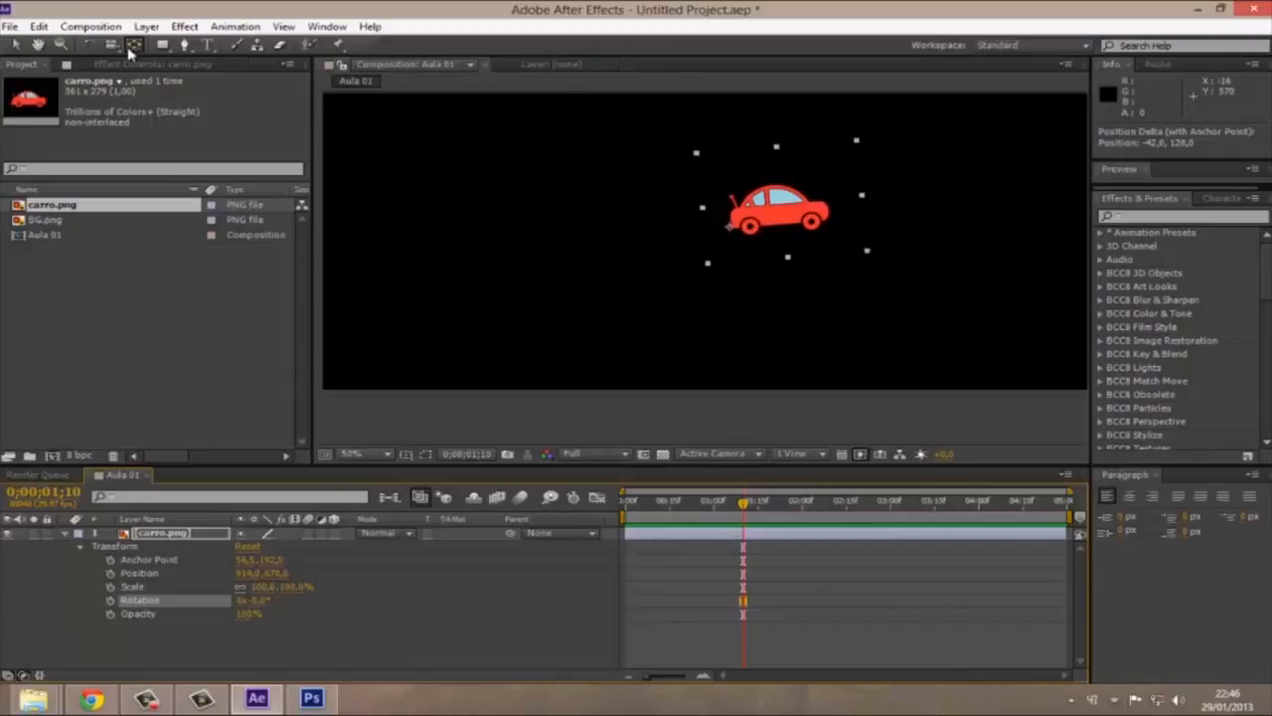
Move the anchor point to the car's front bumper and test rotating the car around that end
left_click_drag(741, 238, 824, 224)
mouse_move(255, 606)
left_mouse_down()
mouse_move(314, 595)
mouse_move(235, 600)
mouse_move(318, 580)
mouse_move(238, 600)
left_mouse_up()
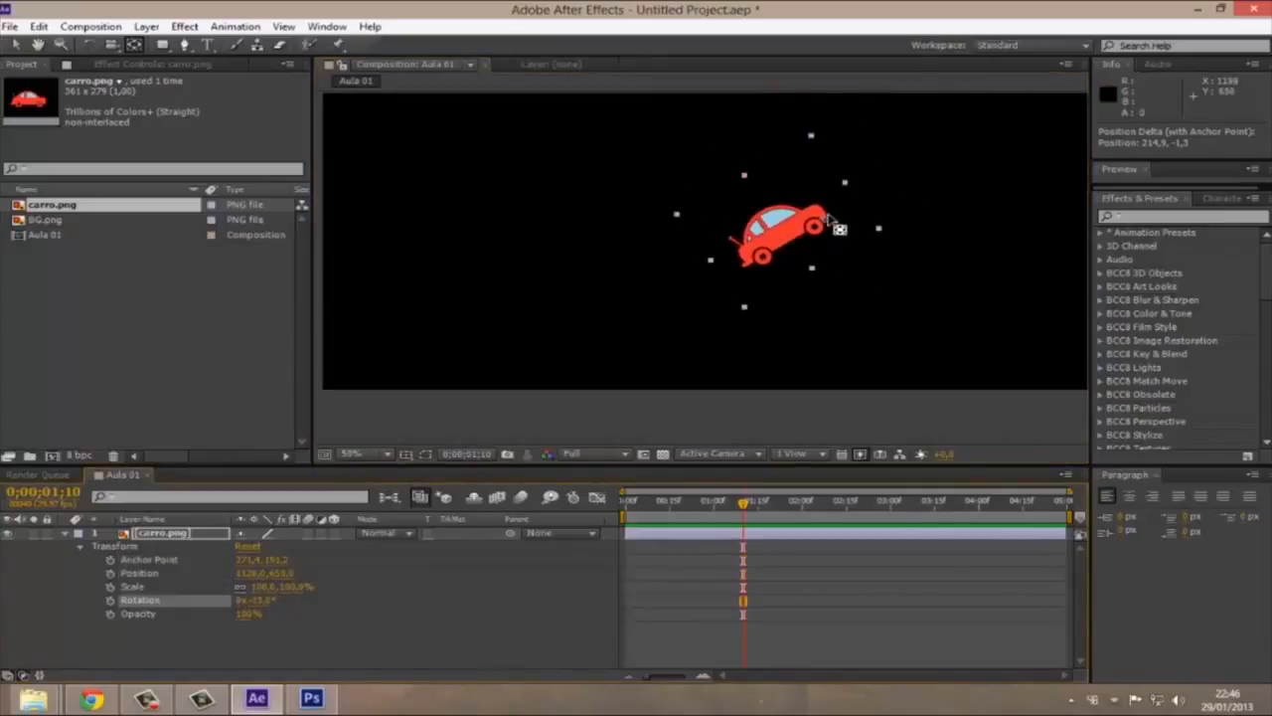
mouse_move(265, 600)
left_mouse_down()
mouse_move(320, 592)
mouse_move(268, 598)
left_mouse_up()
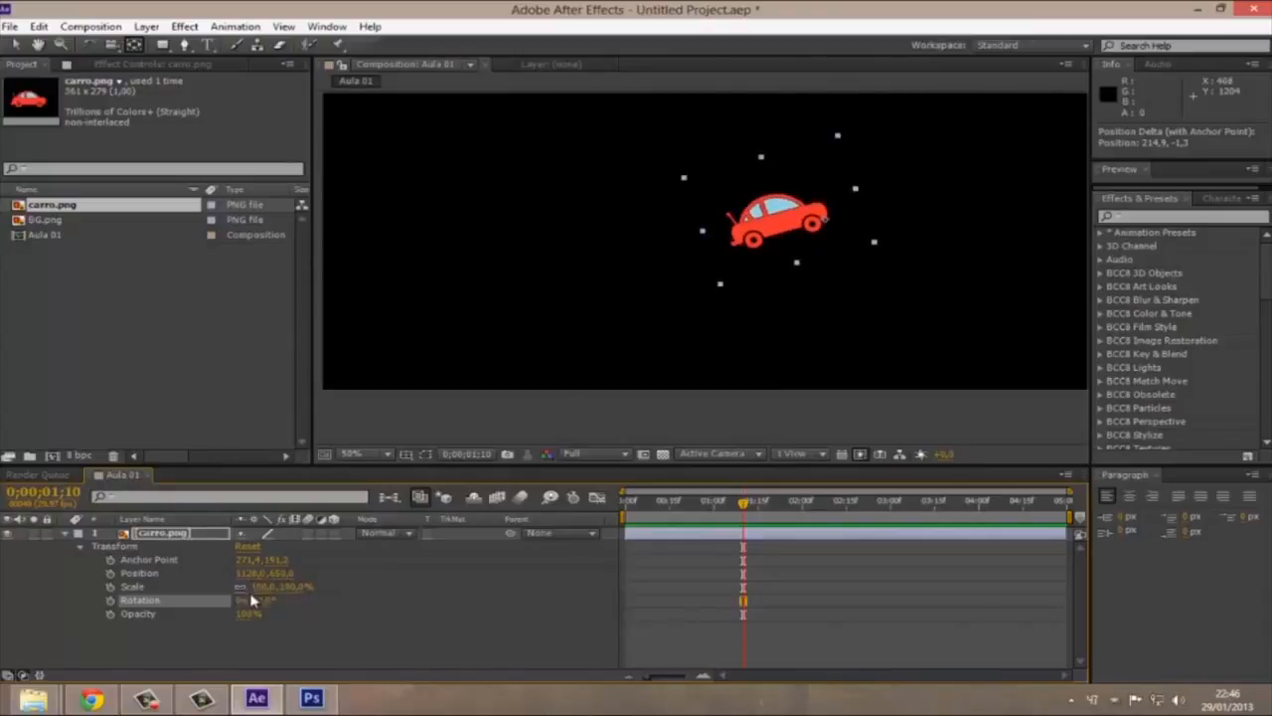
Reset the carro.png layer's transform to its defaults and set the composition view's magnification to Fit
left_click(247, 548)
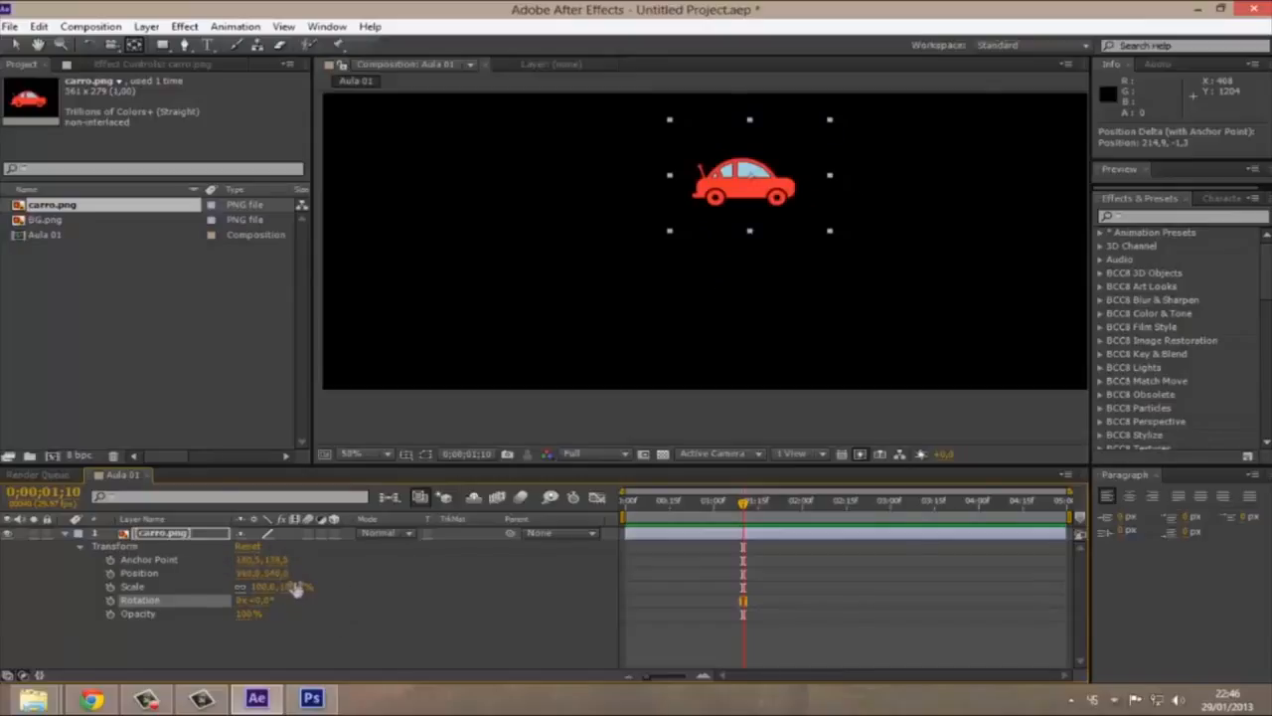
left_click(331, 576)
left_click(375, 455)
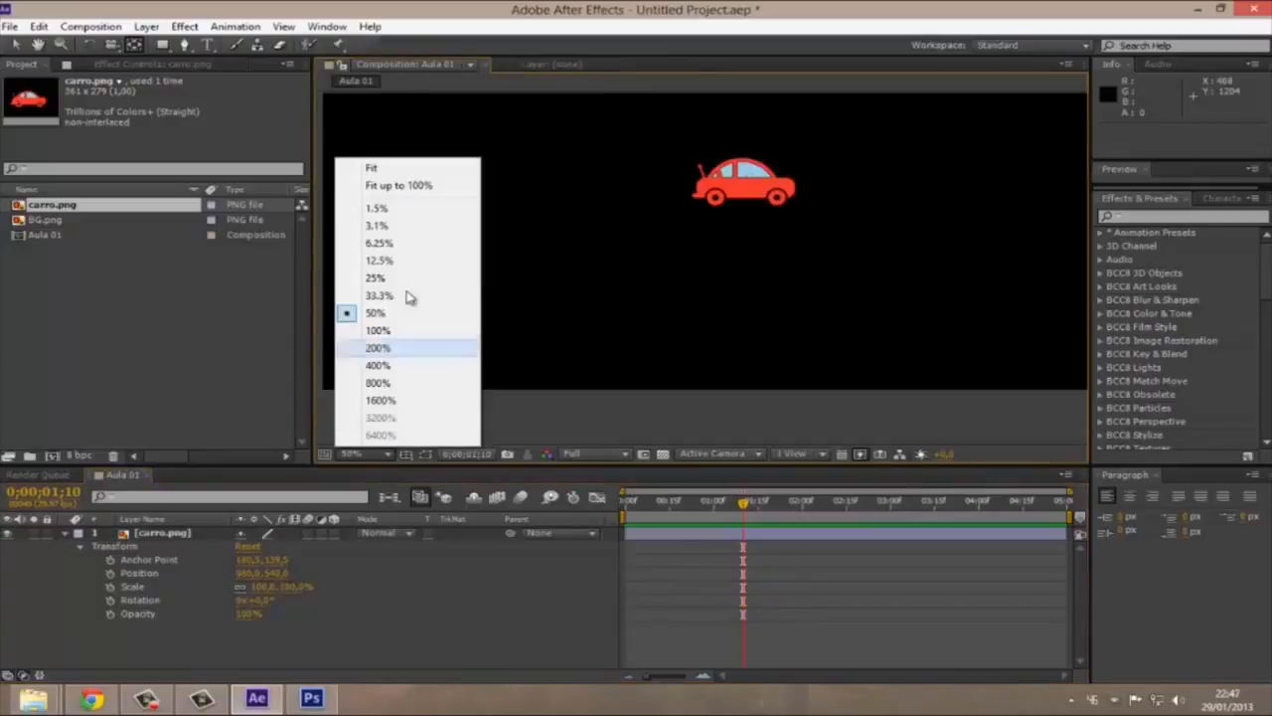
left_click(416, 171)
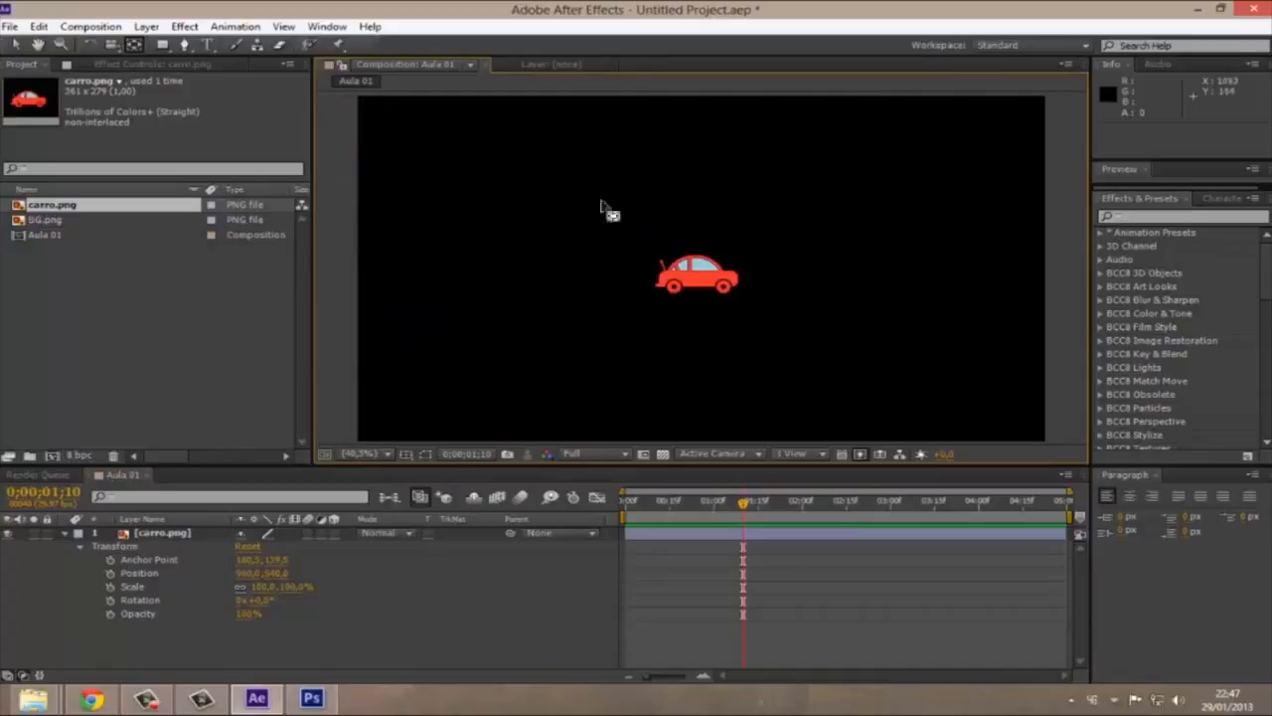
Add BG.png to the Aula 01 timeline beneath the carro.png layer as the street background
left_click(54, 535)
left_click(26, 222)
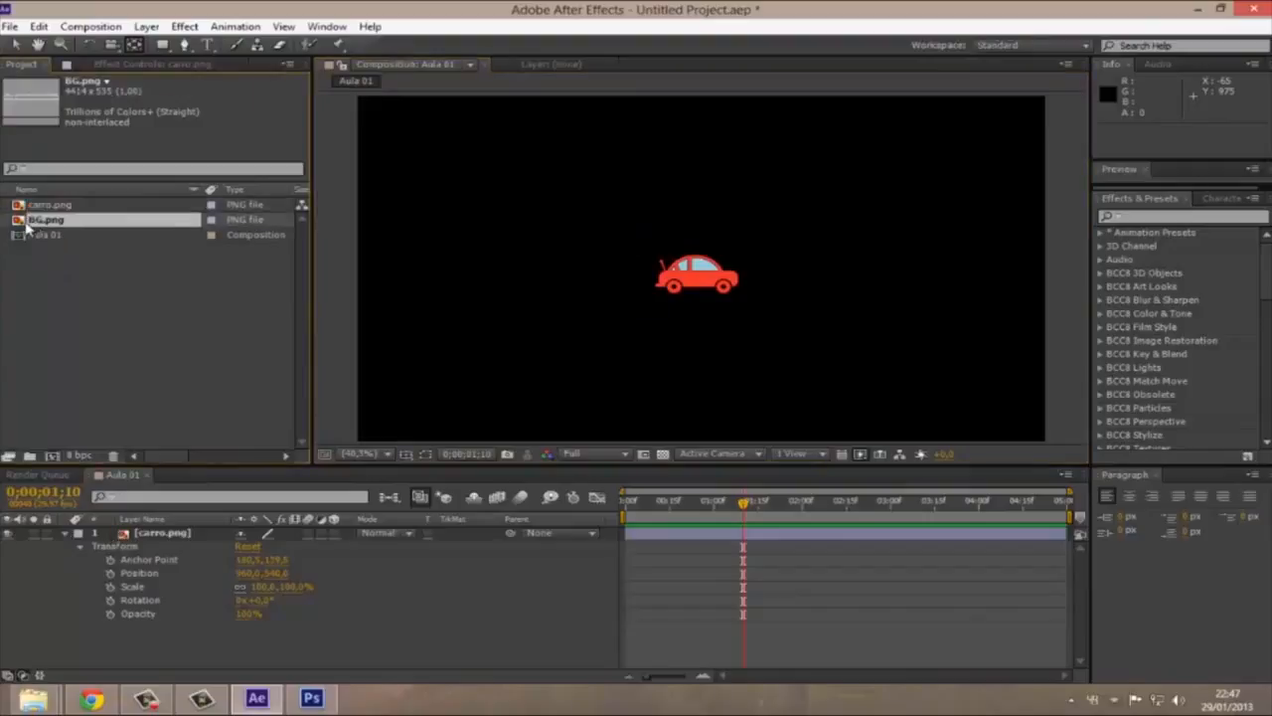
left_click_drag(18, 223, 150, 580)
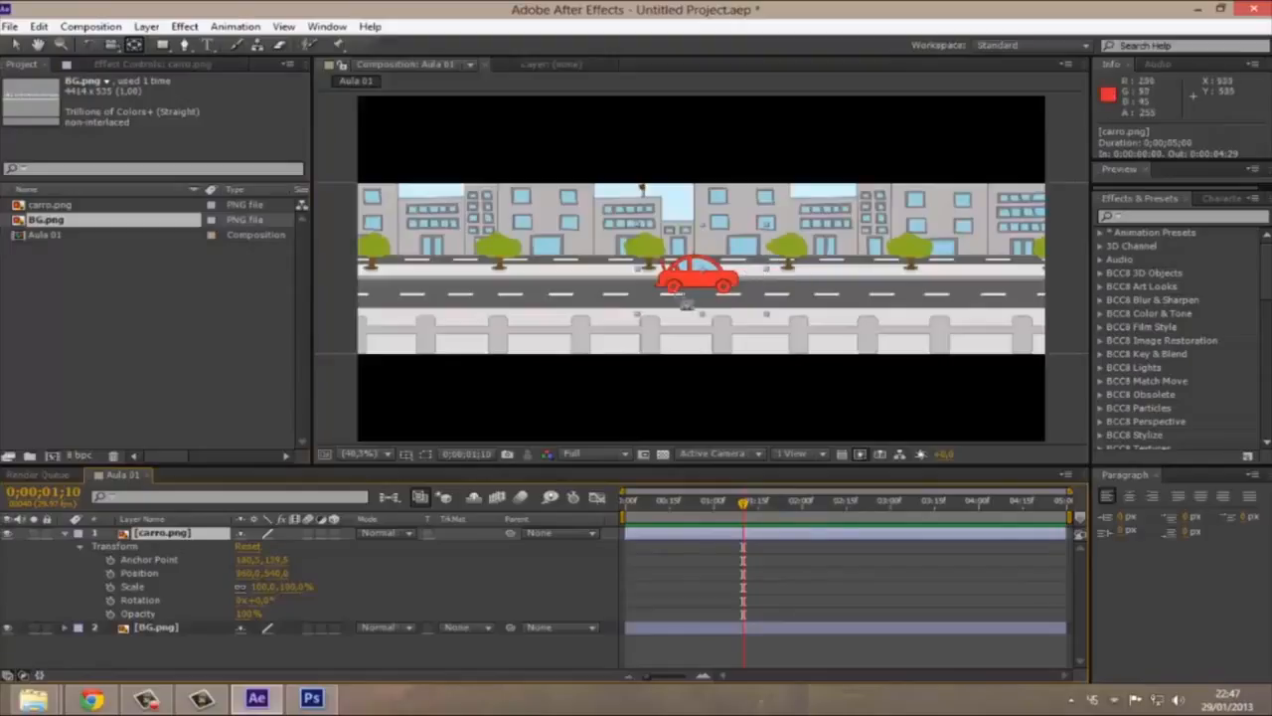
Check the background's full extent around the composition, return to 100% magnification and collapse the carro.png layer's properties
scroll(672, 294, "down", 2)
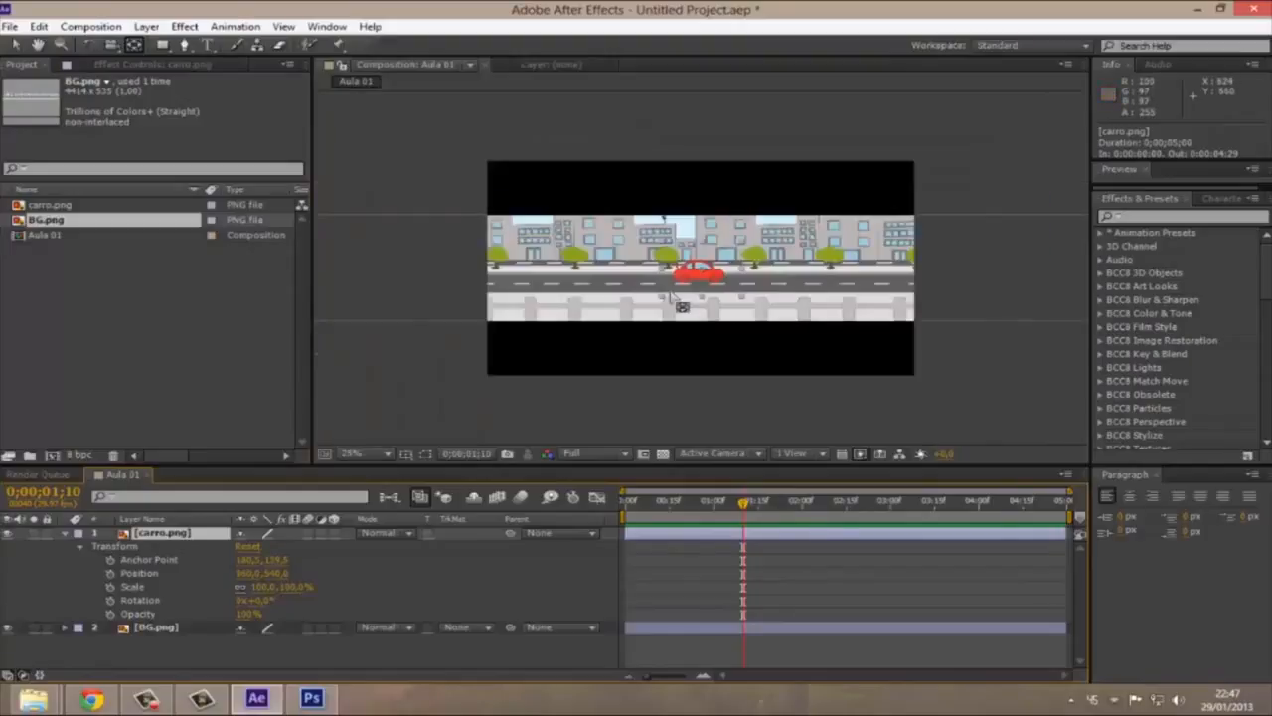
scroll(672, 296, "down", 1)
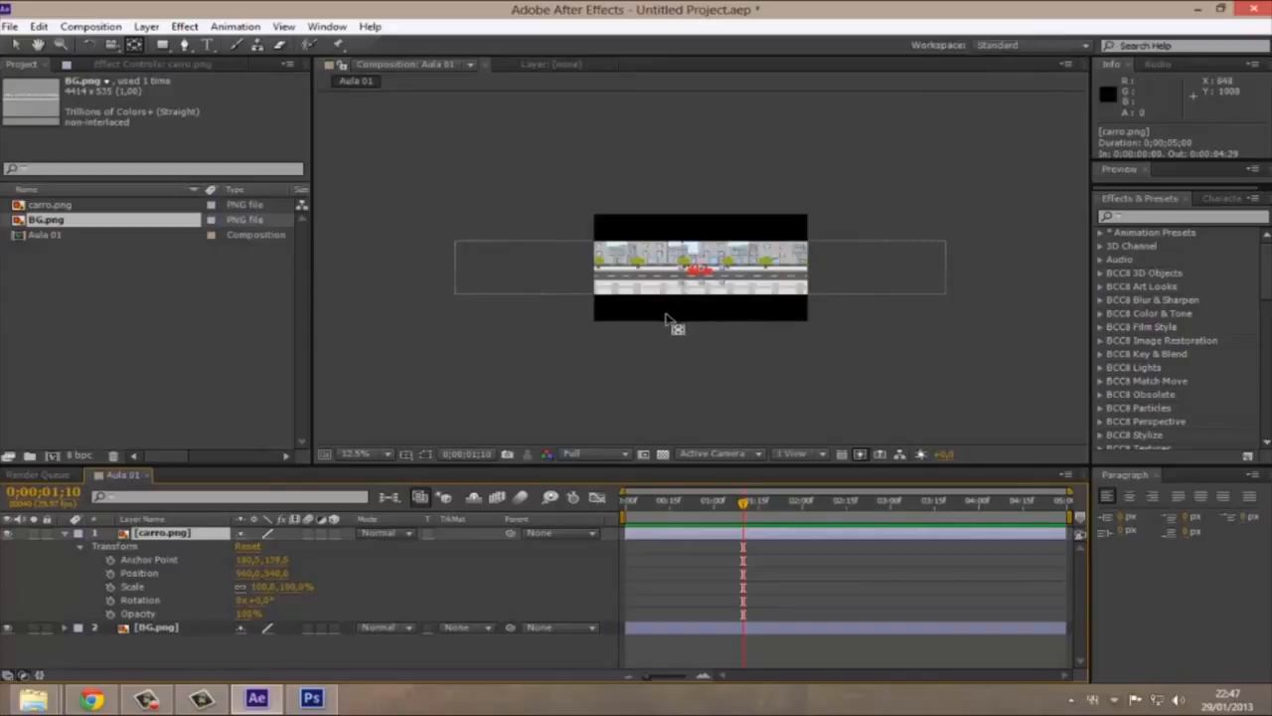
scroll(679, 320, "up", 3)
key("u")
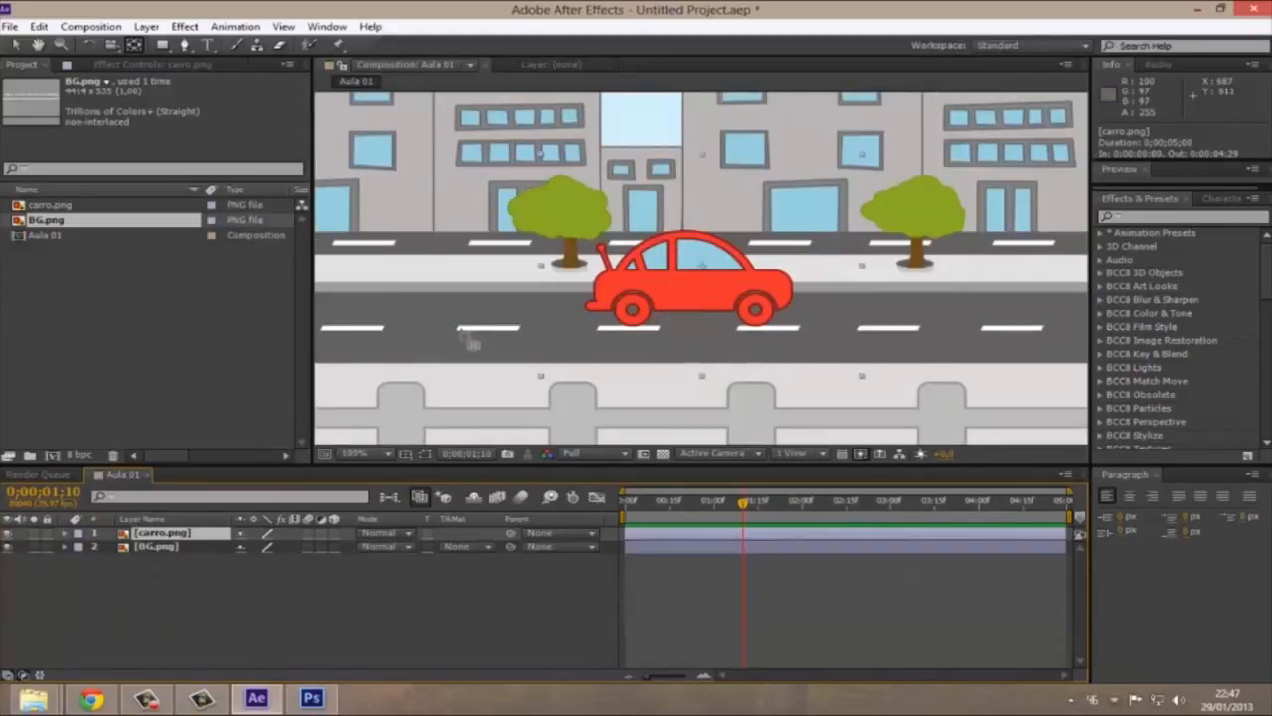
Fit the composition in the view, select the BG.png layer and examine how far the street background extends beyond the frame
left_click(381, 453)
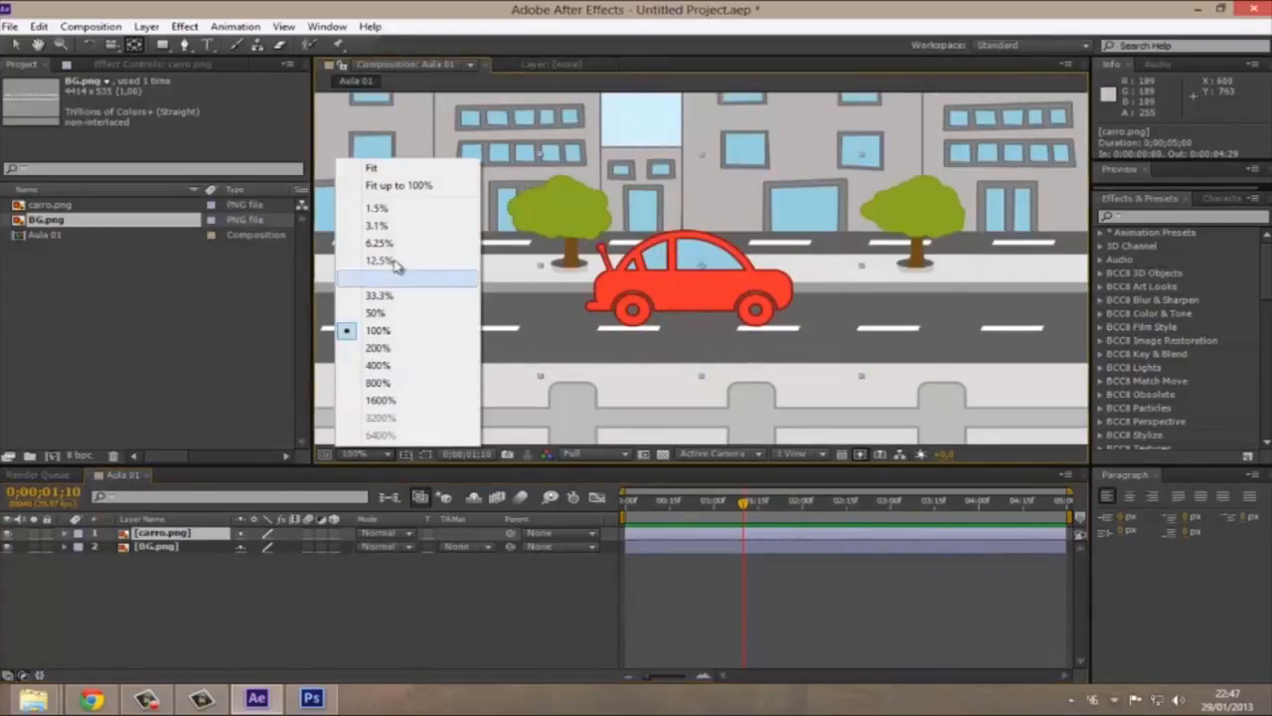
left_click(376, 177)
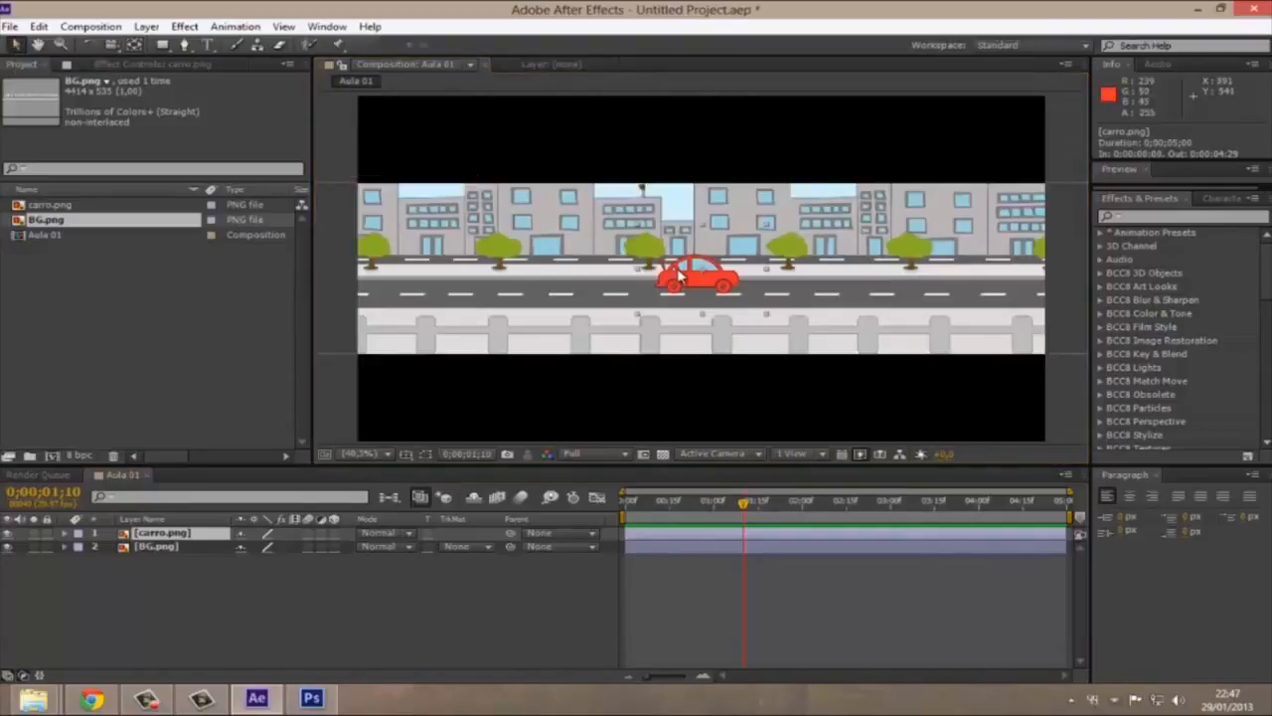
scroll(680, 276, "down", 2)
scroll(686, 318, "up", 2)
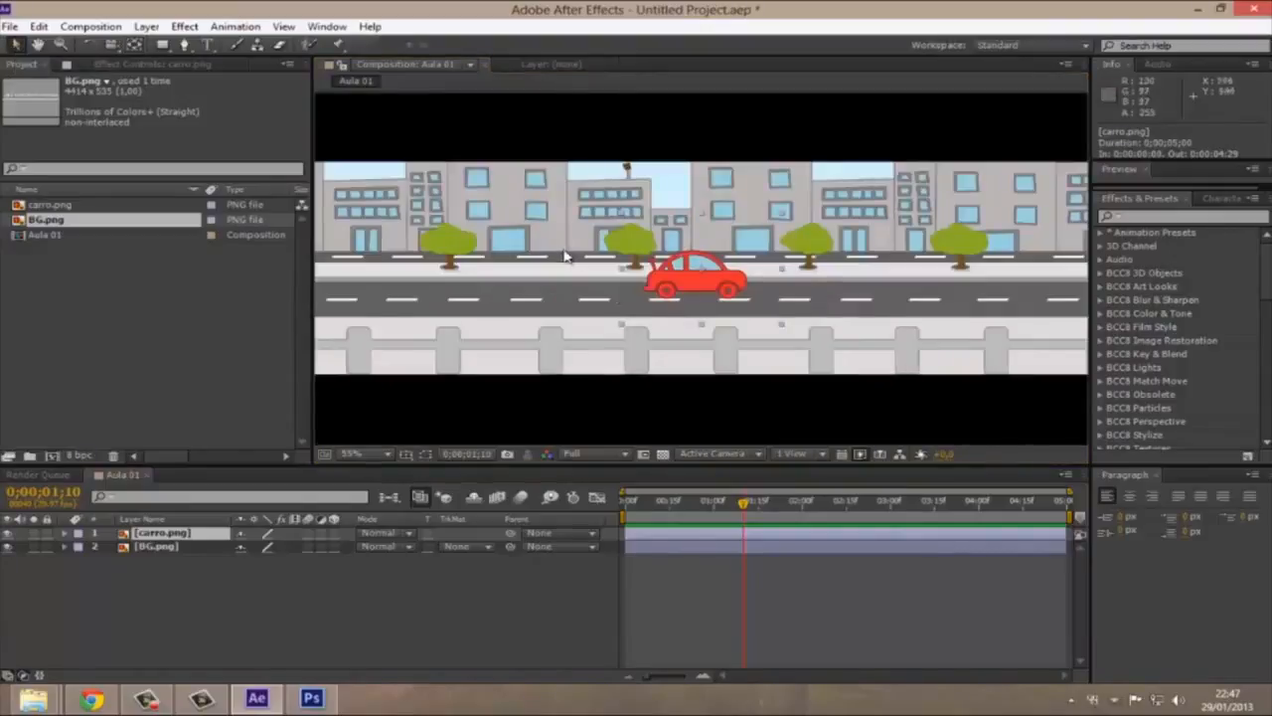
left_click(197, 546)
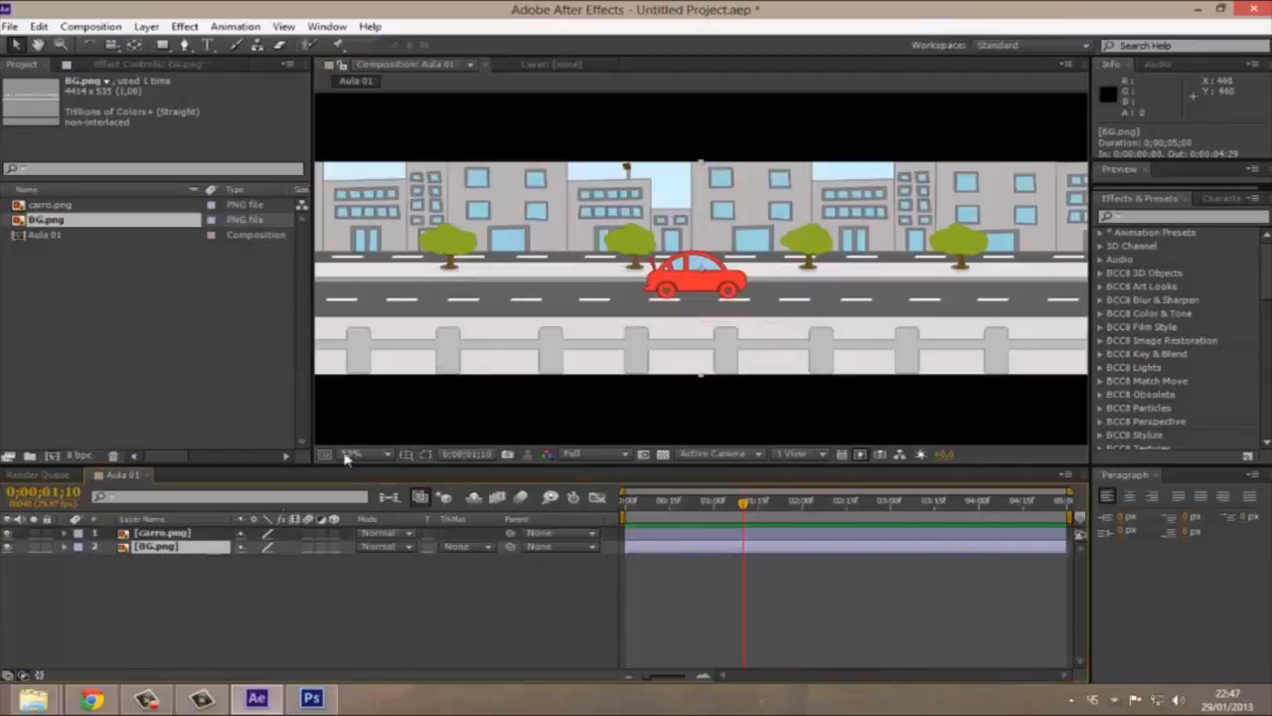
key("comma")
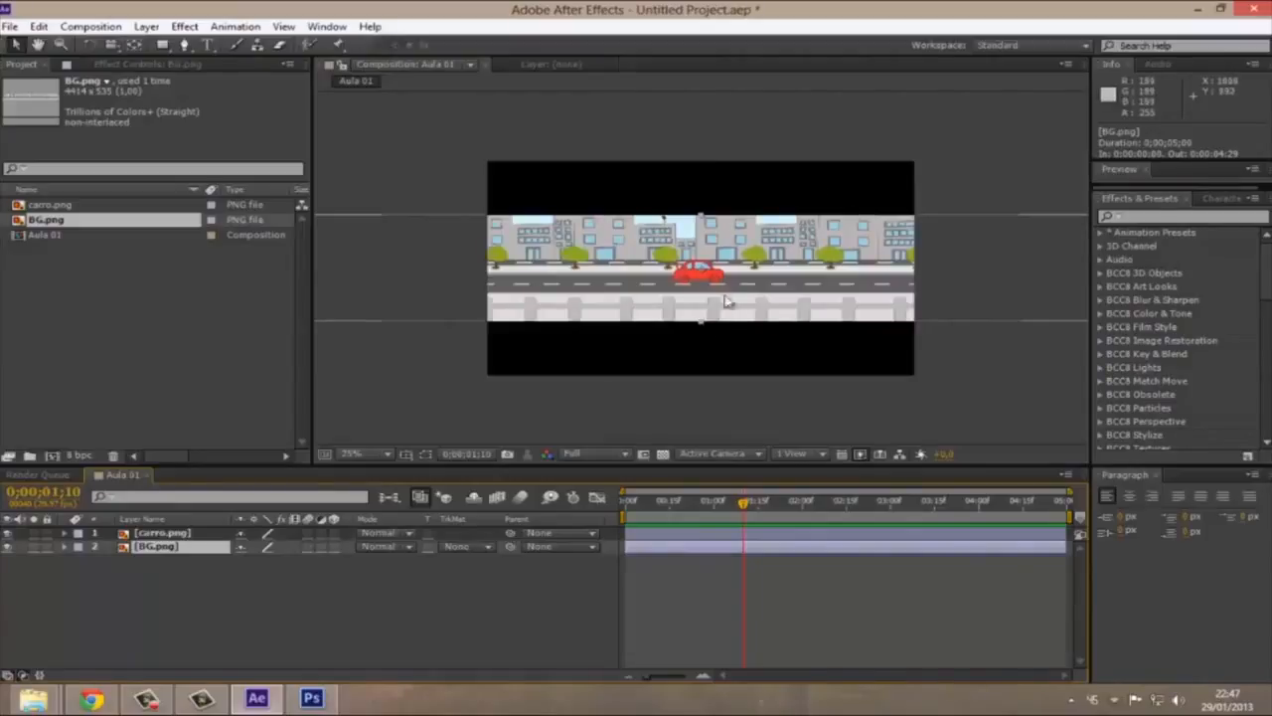
key("period")
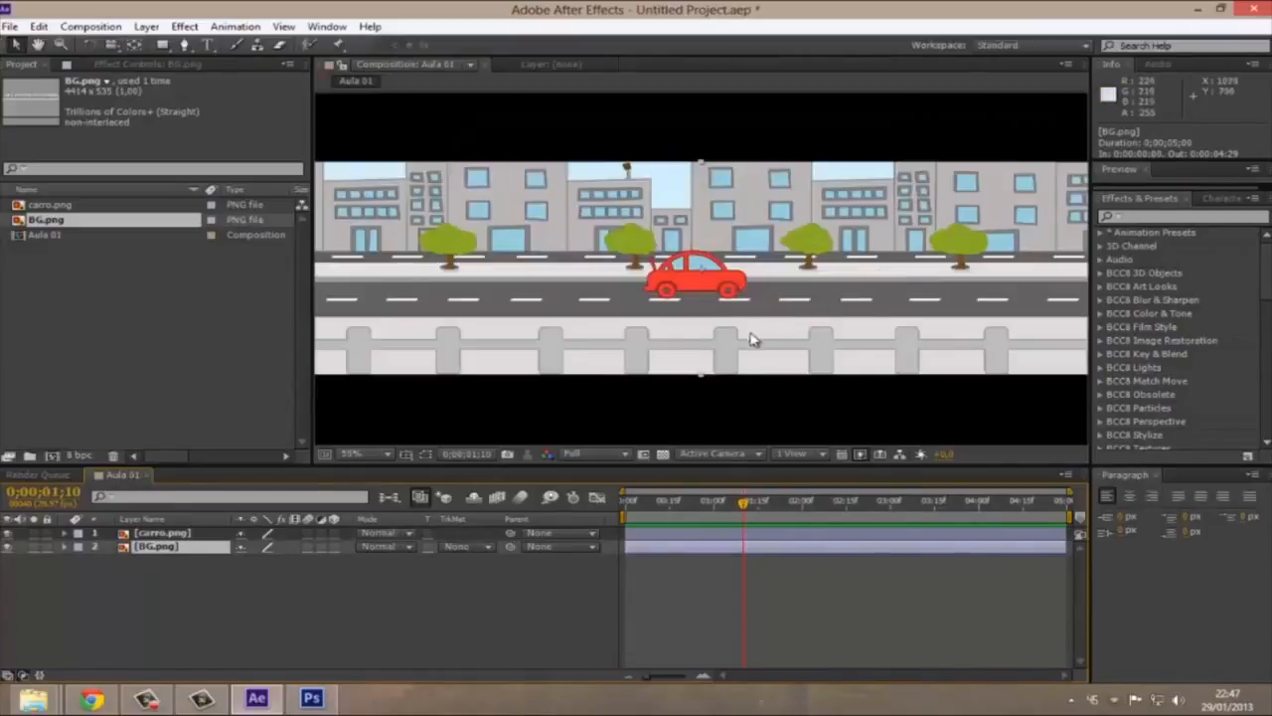
key("comma")
key("comma")
key("period")
key("period")
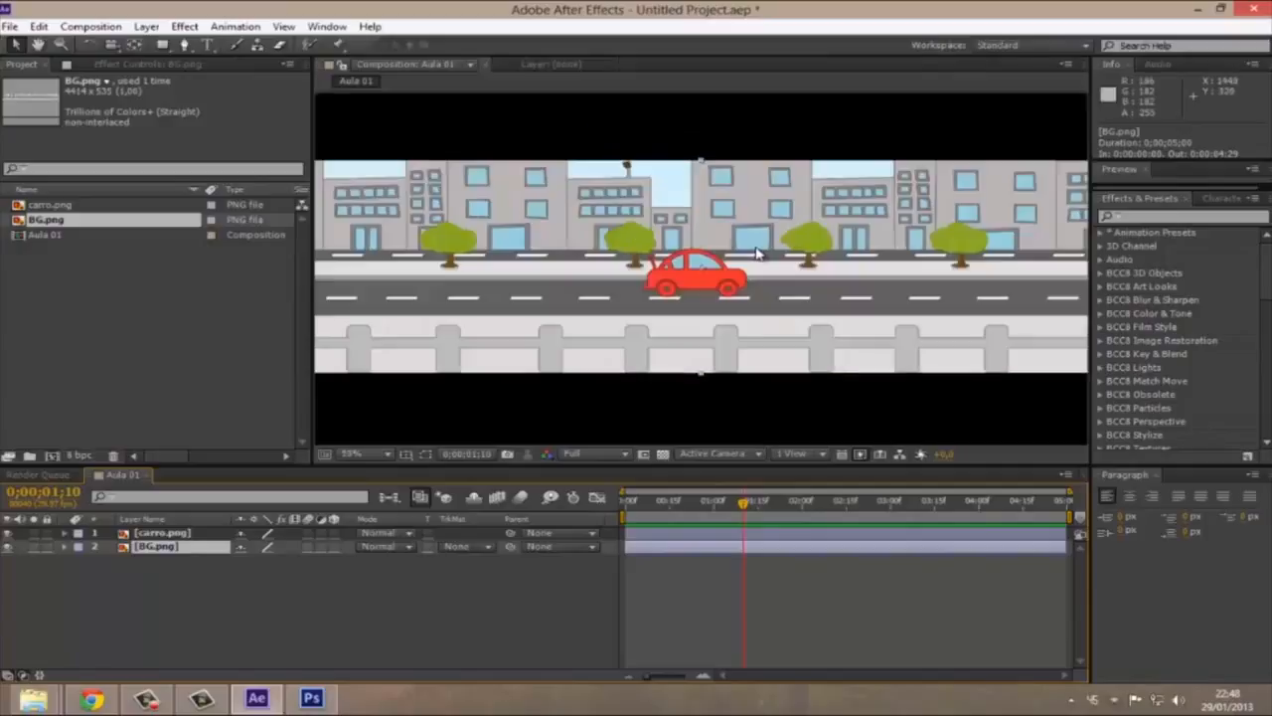
key("comma")
key("comma")
key("period")
key("period")
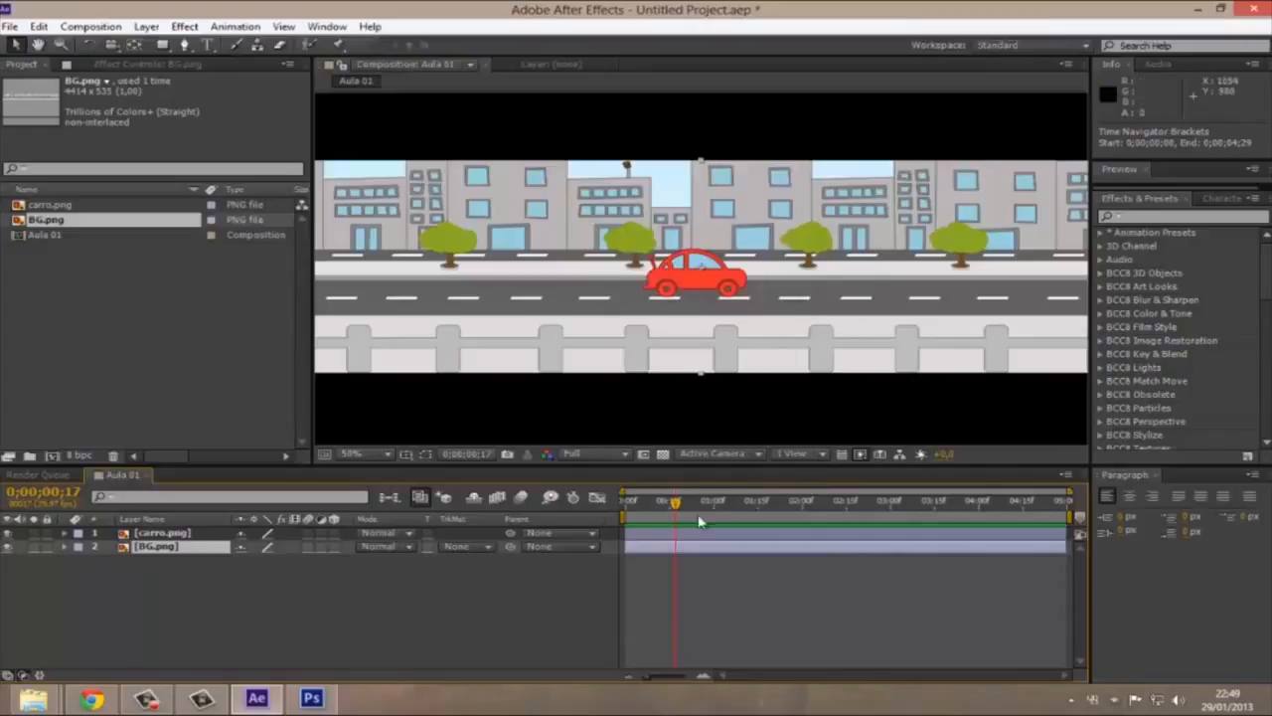
At 0;00;00;00, move carro.png to Position 226, 576 at the street's left end and enable Position keyframing
left_click_drag(675, 508, 611, 506)
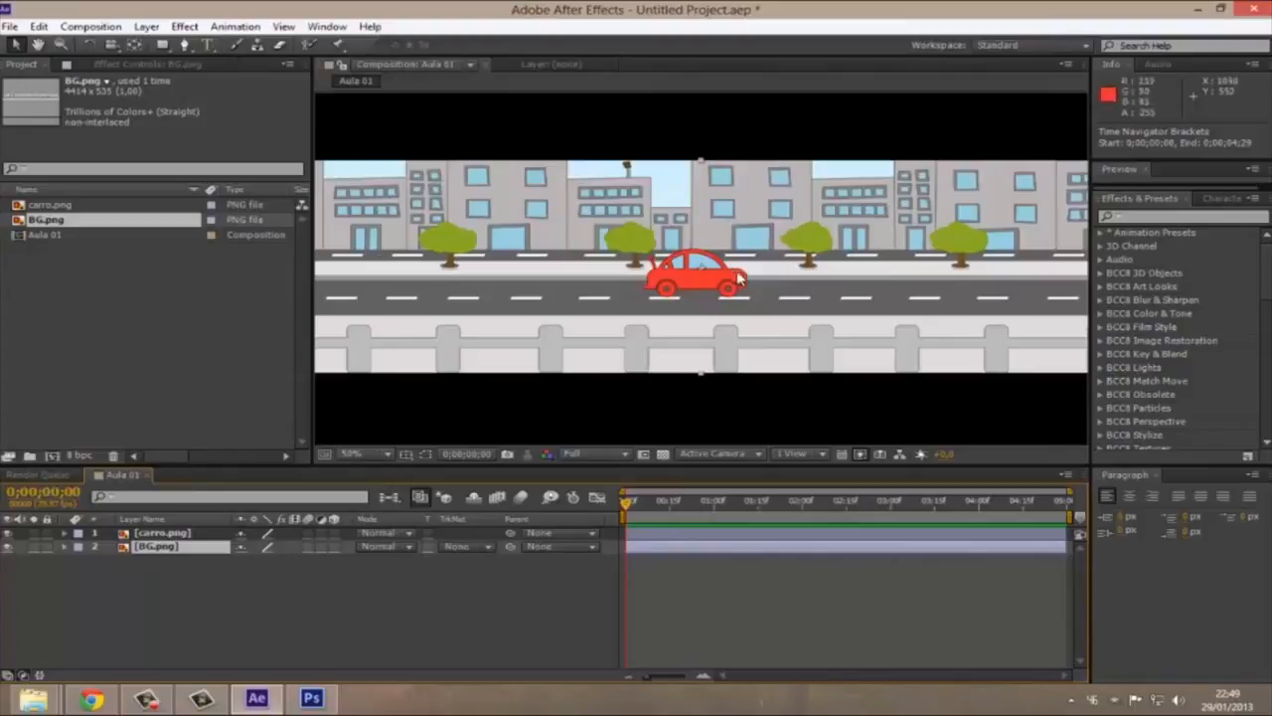
left_click(179, 534)
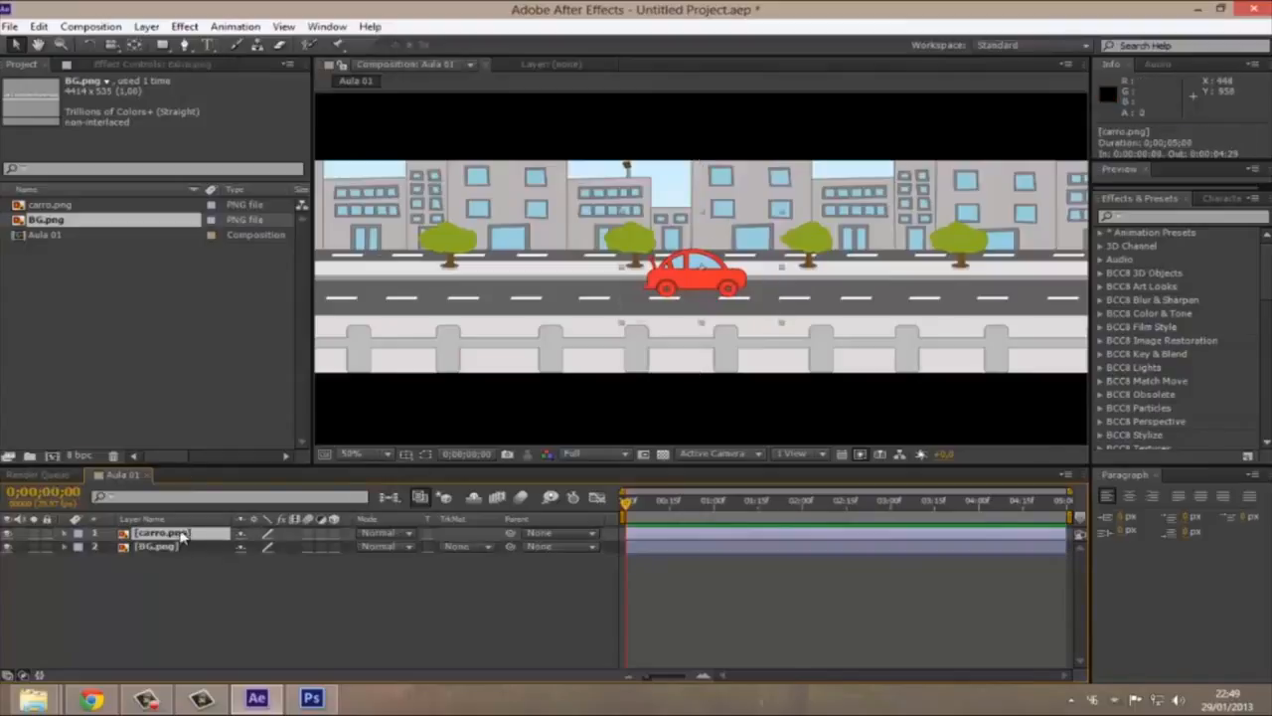
left_click(65, 534)
left_click(86, 553)
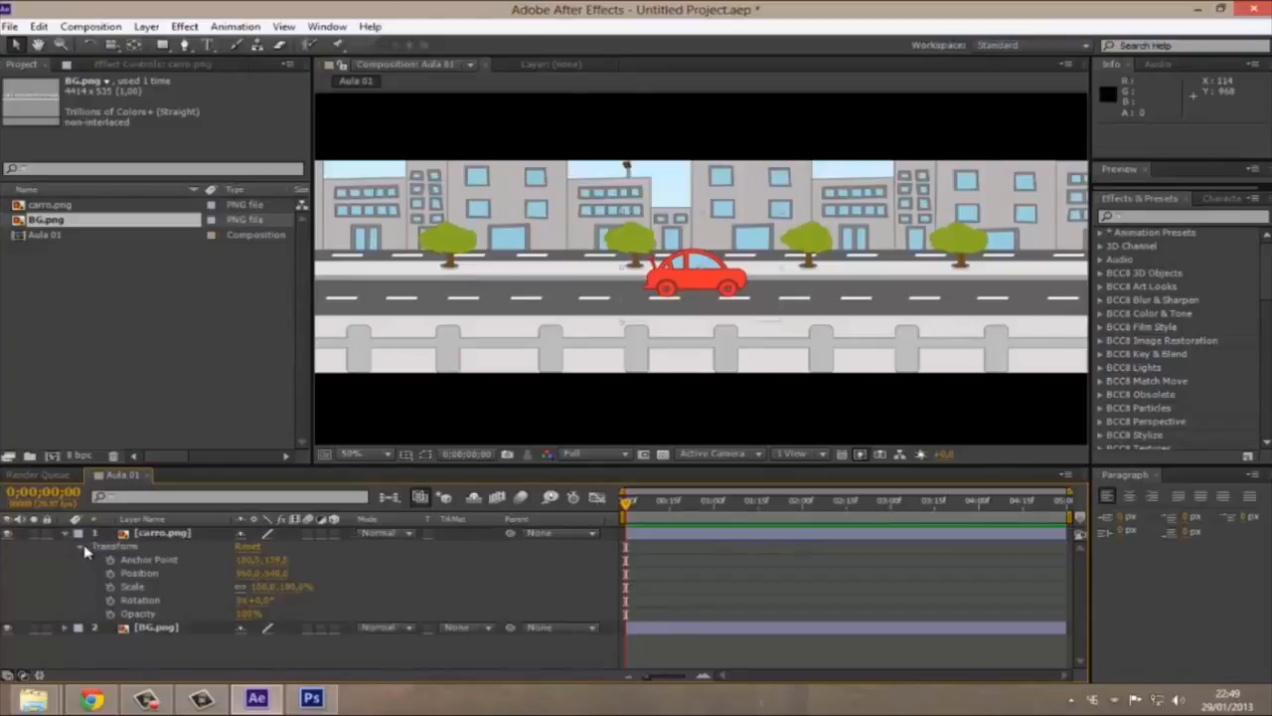
left_click(82, 547)
left_click(80, 548)
left_click(124, 548)
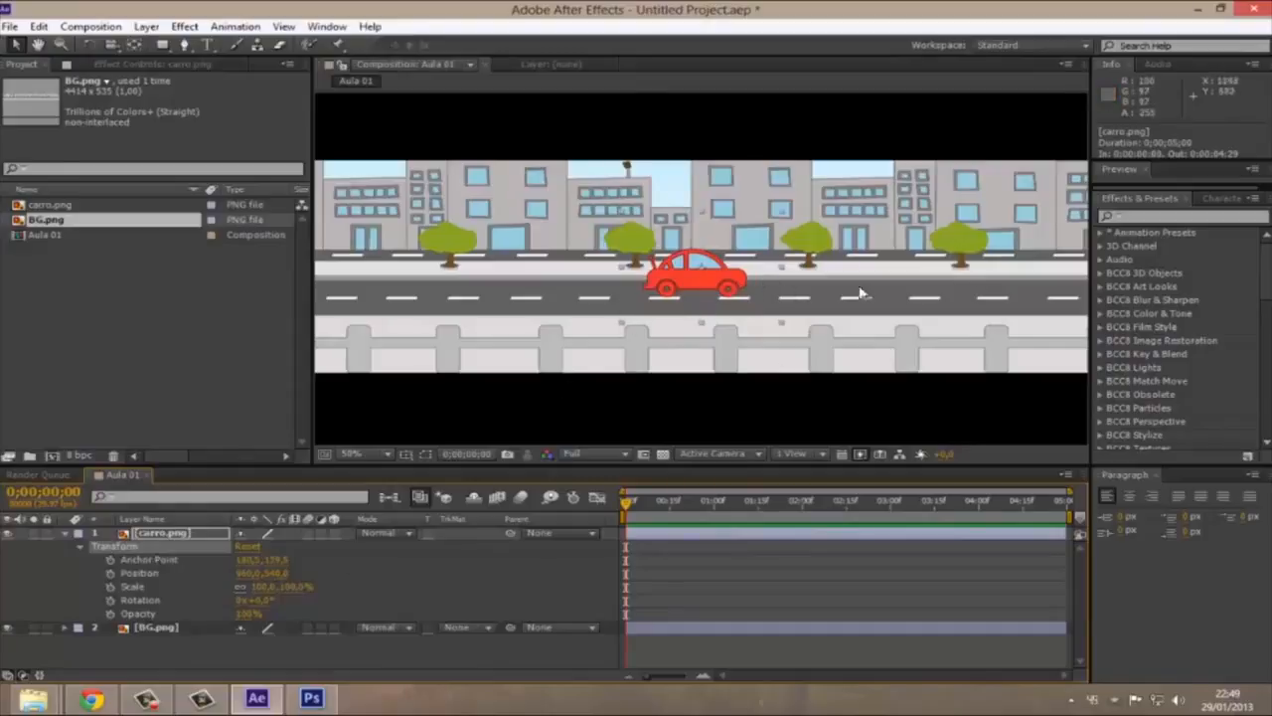
left_click_drag(693, 292, 398, 302)
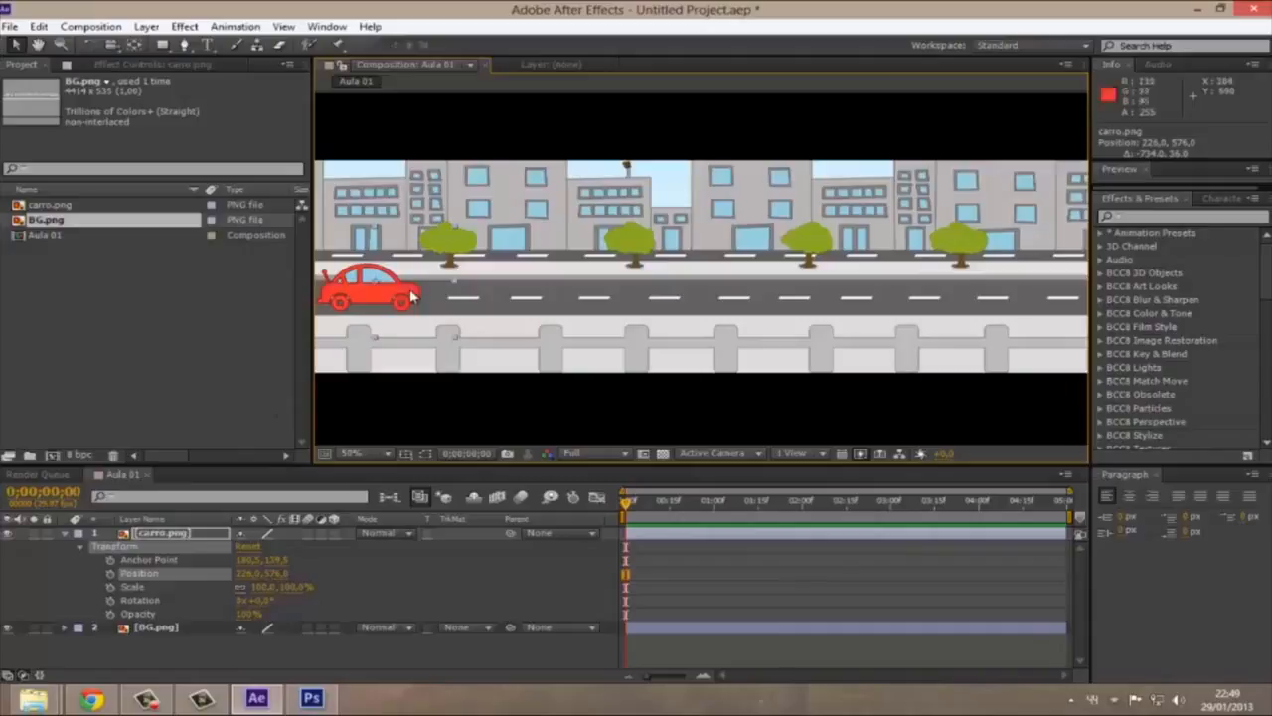
left_click(111, 574)
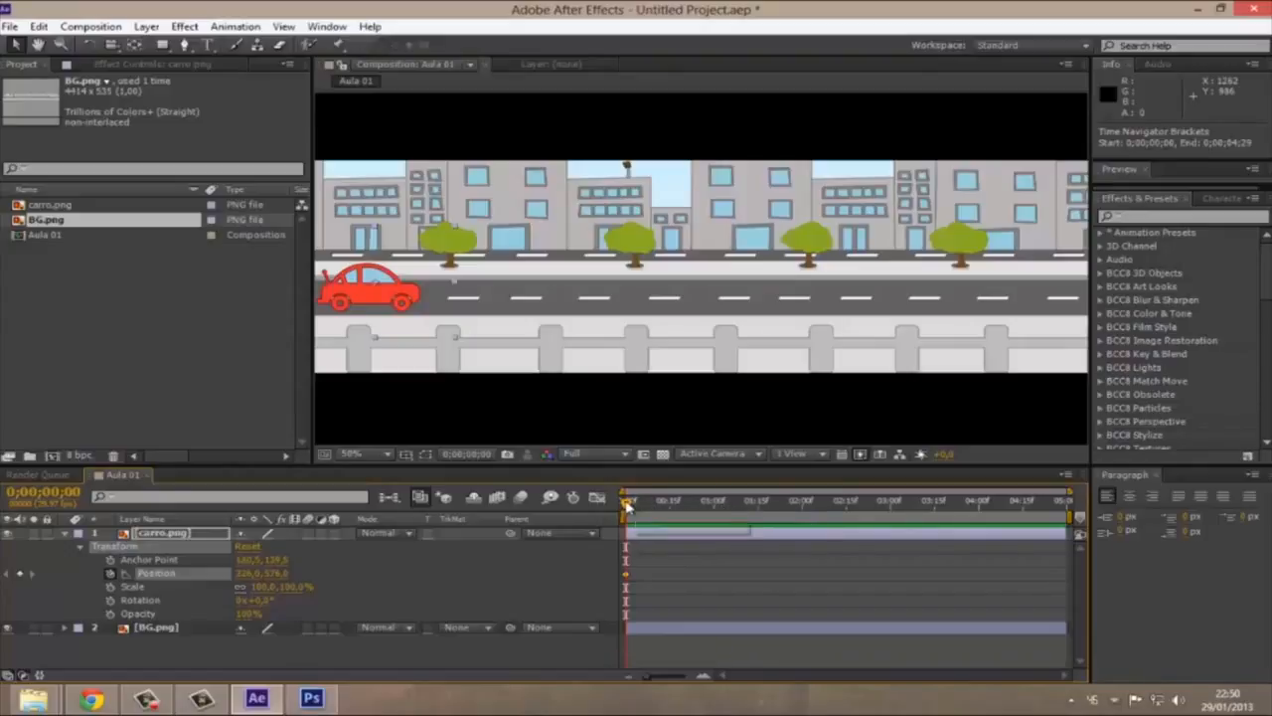
At 0;00;01;00, move the car along the road to Position 1466, 576 to set the second Position keyframe
left_click_drag(628, 506, 713, 507)
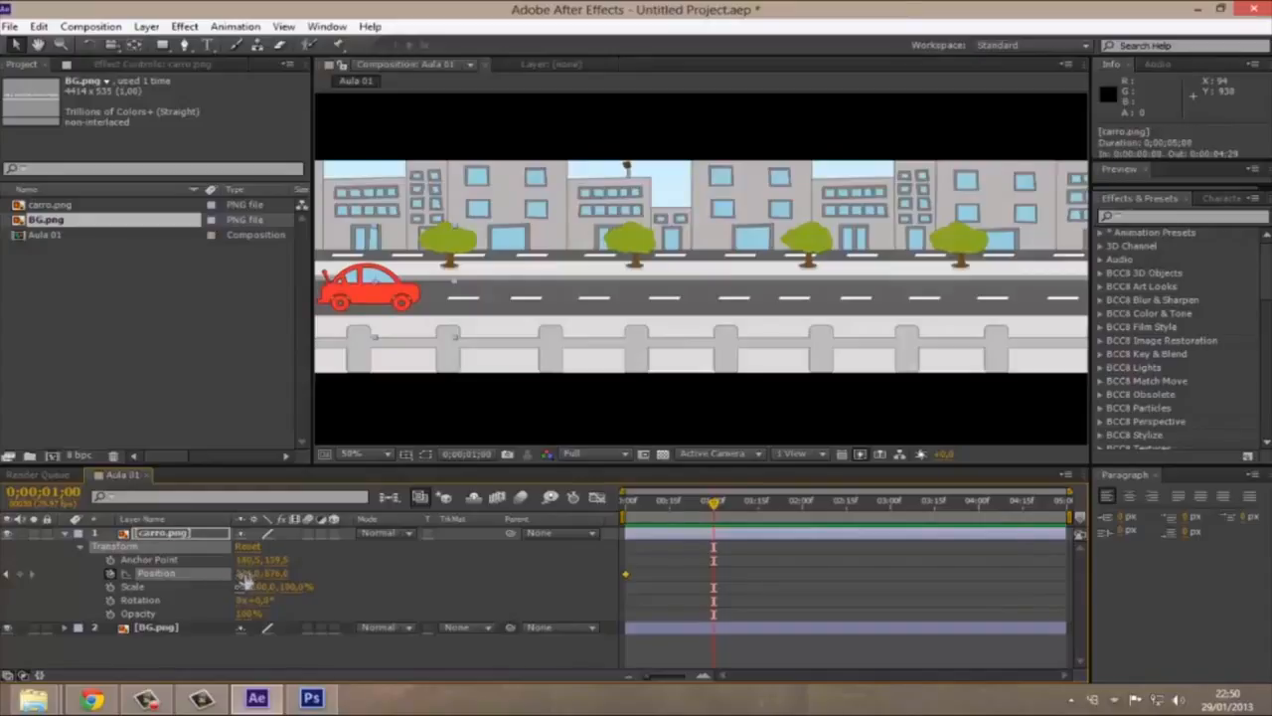
left_click_drag(249, 573, 356, 574)
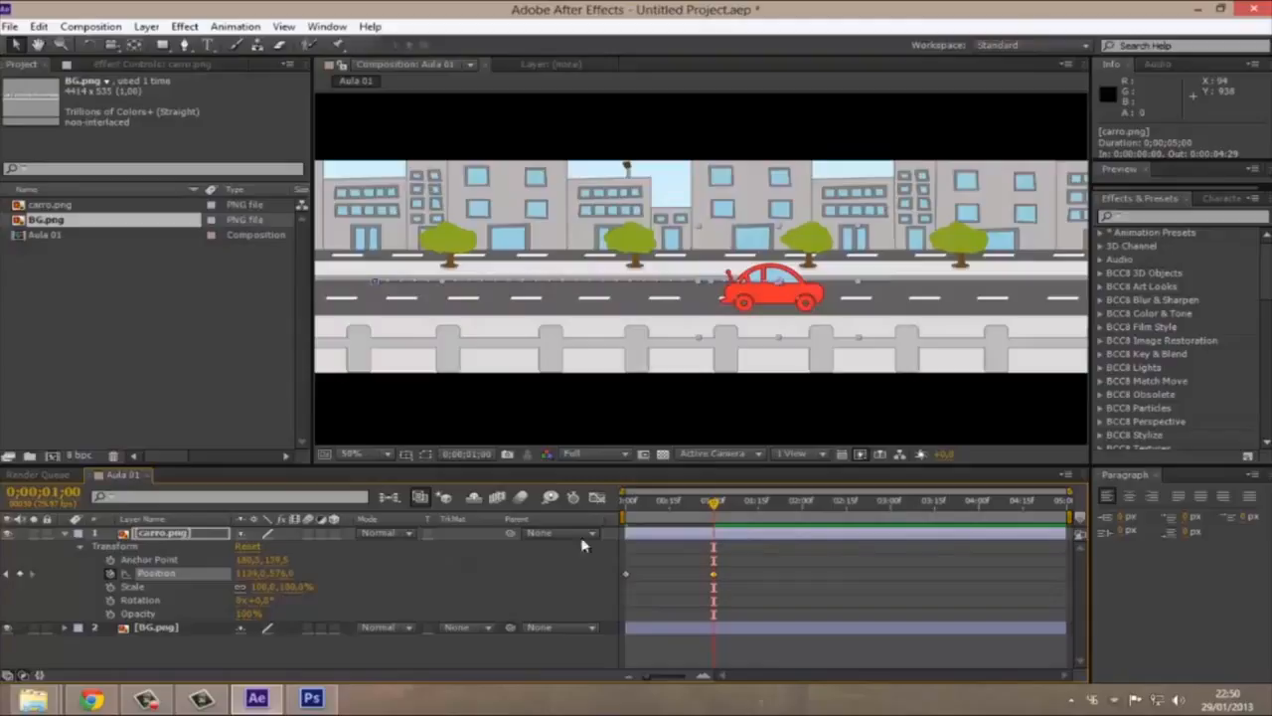
left_click_drag(796, 299, 957, 316)
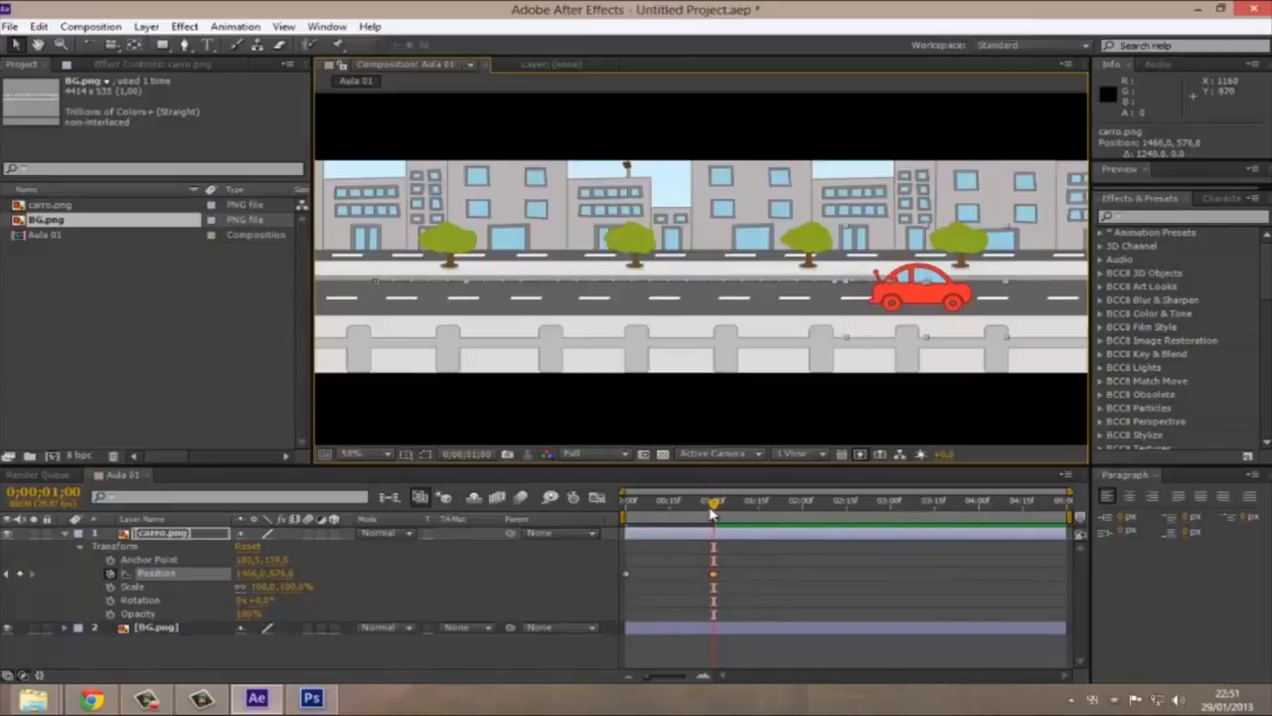
Return to the start, enlarge the Preview panel and play a RAM preview of the car driving along the road
left_click_drag(711, 507, 624, 520)
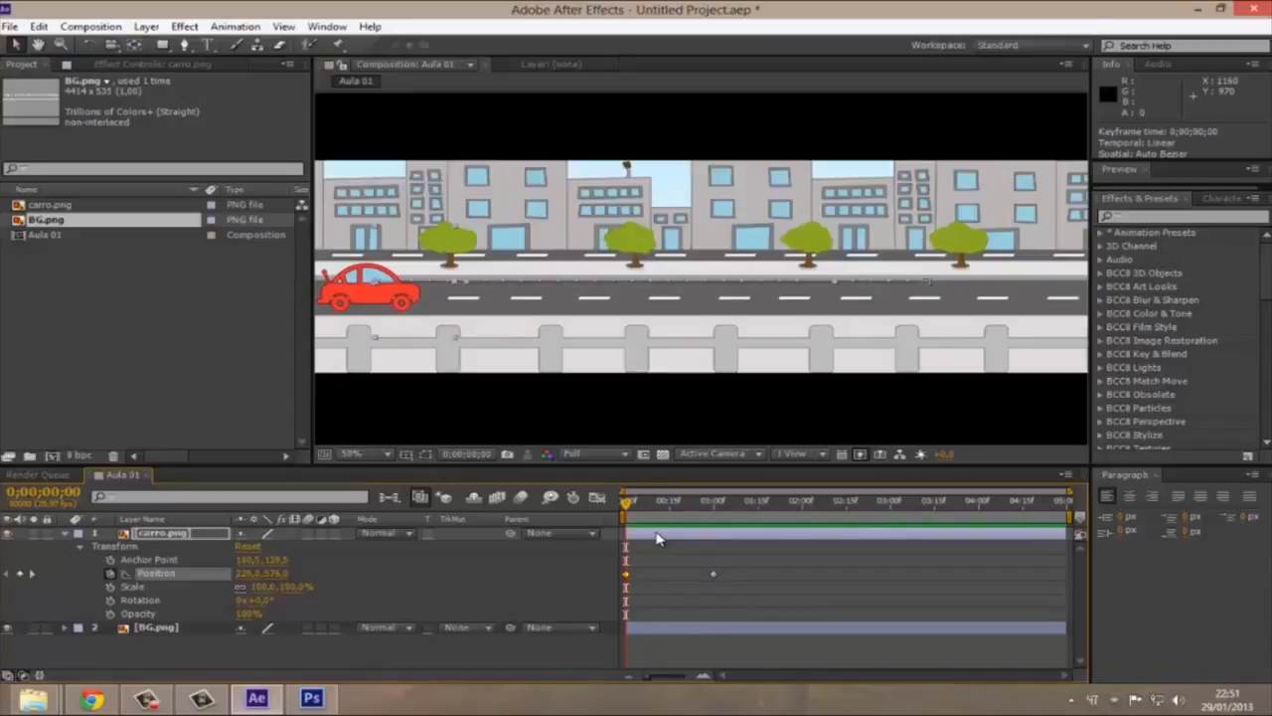
key("space")
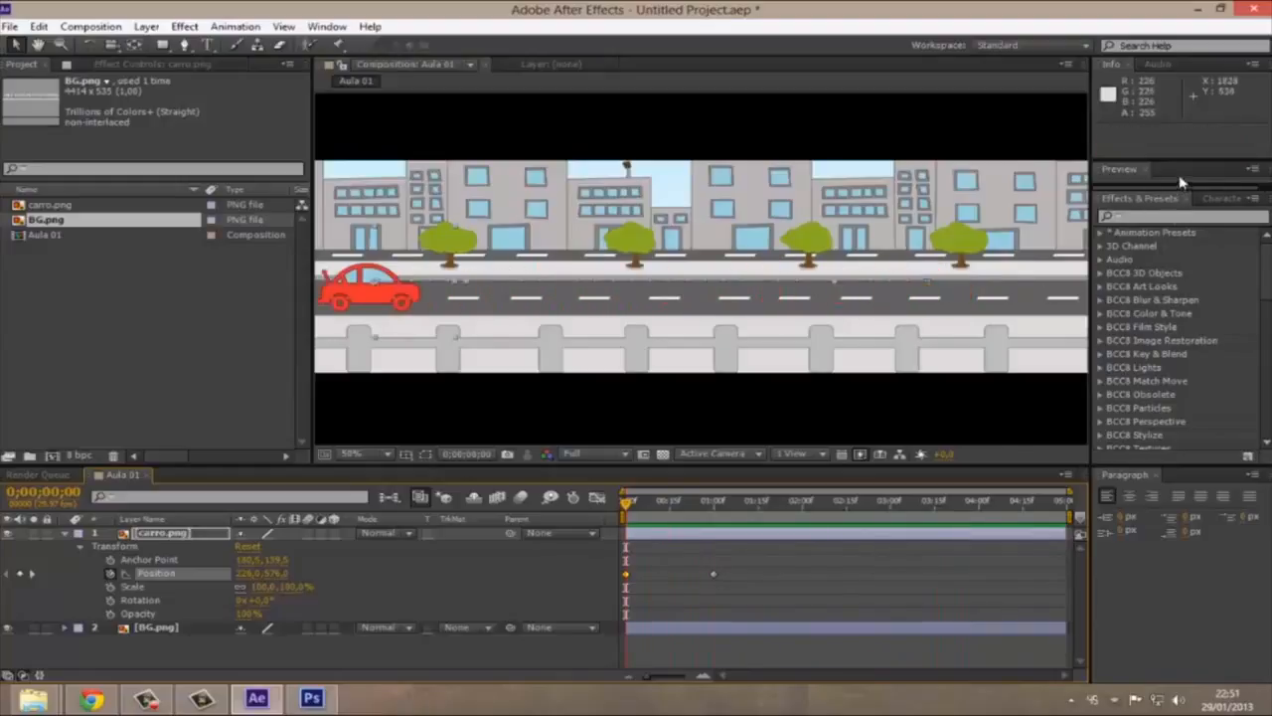
left_click_drag(1175, 183, 1177, 294)
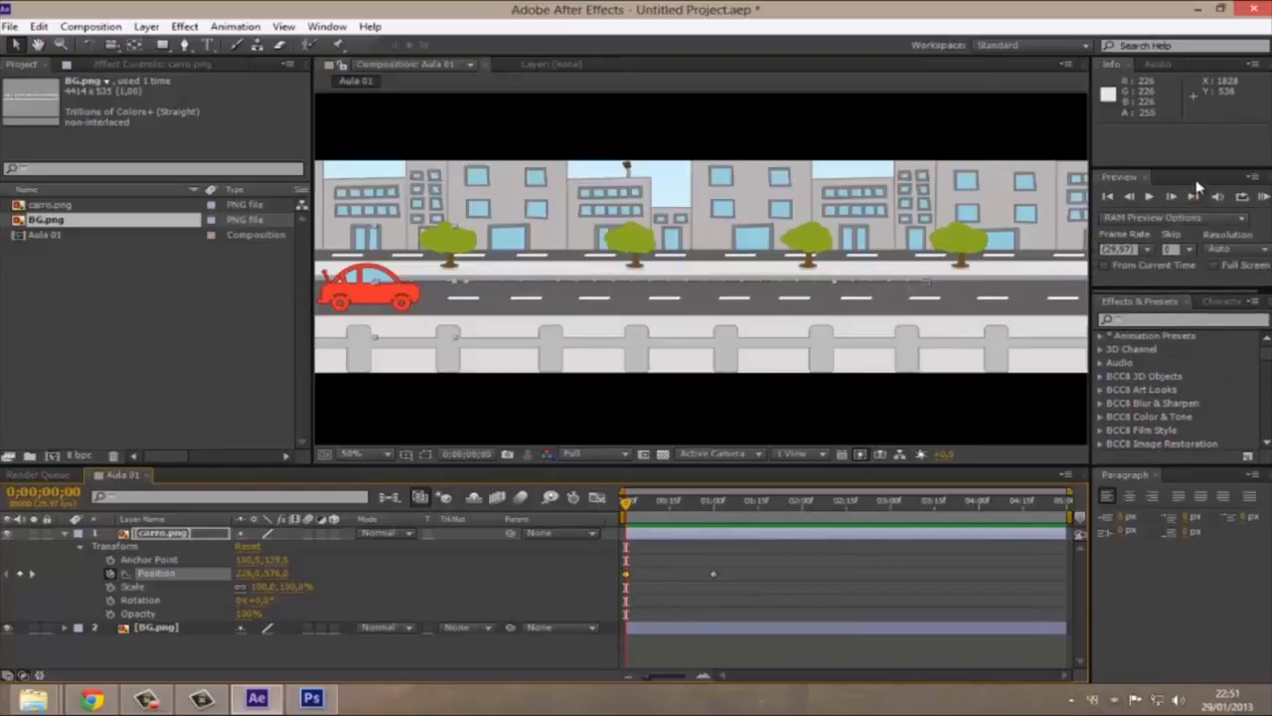
left_click(327, 26)
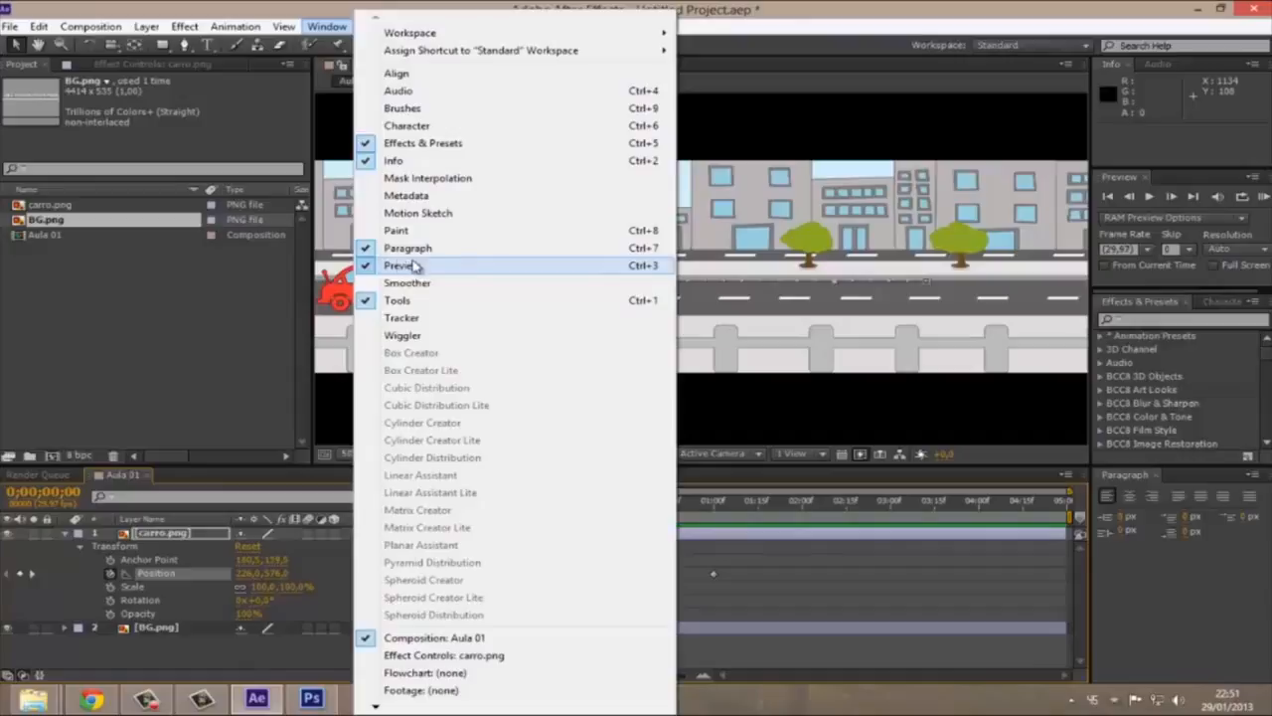
left_click(1214, 286)
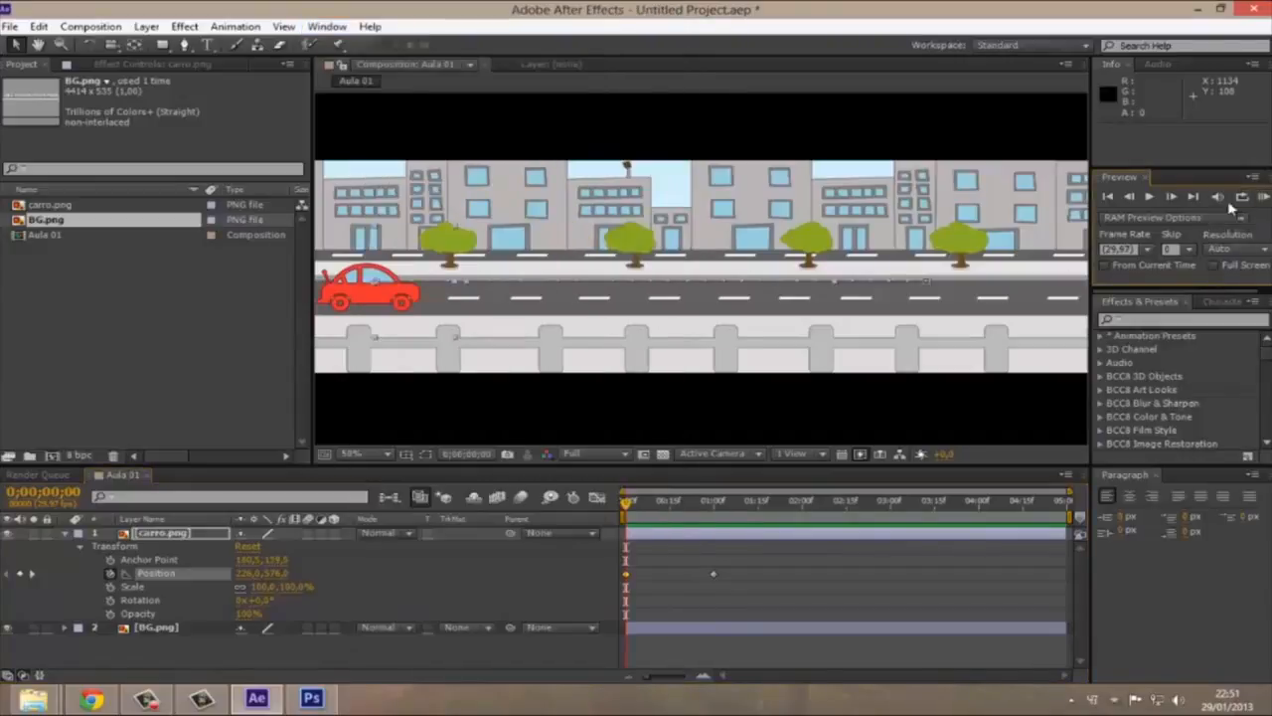
left_click(1263, 203)
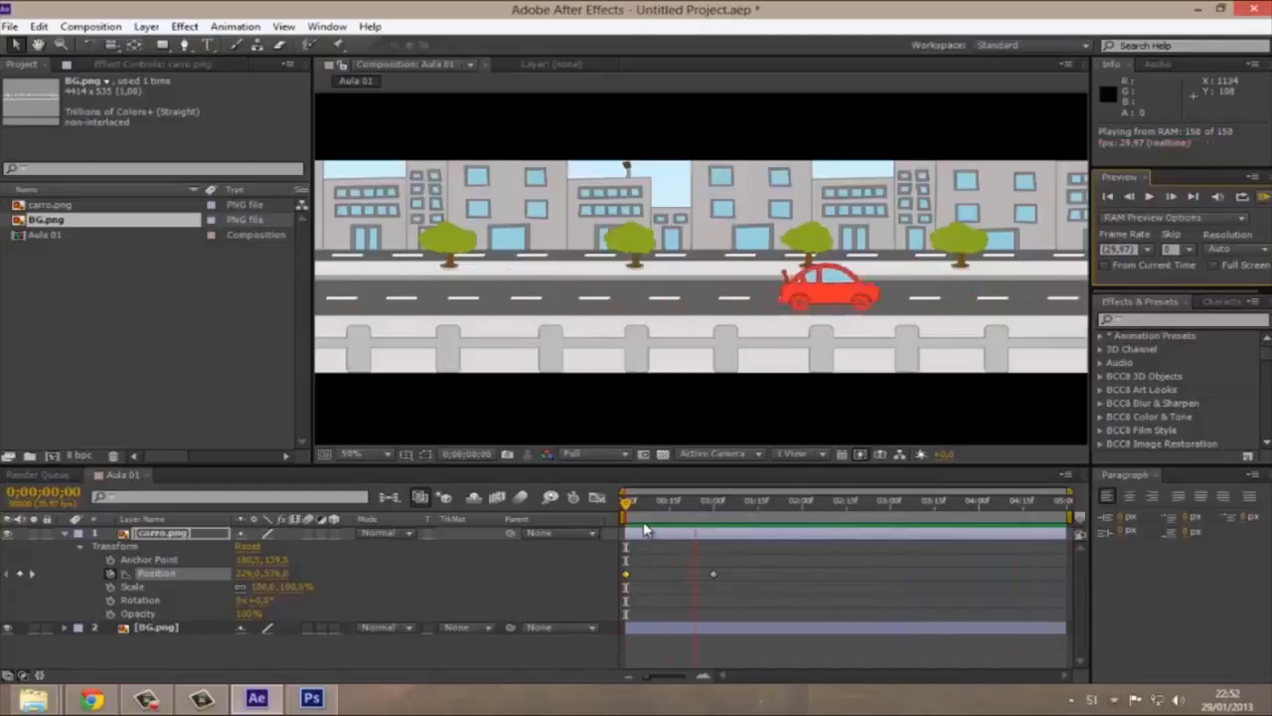
key("space")
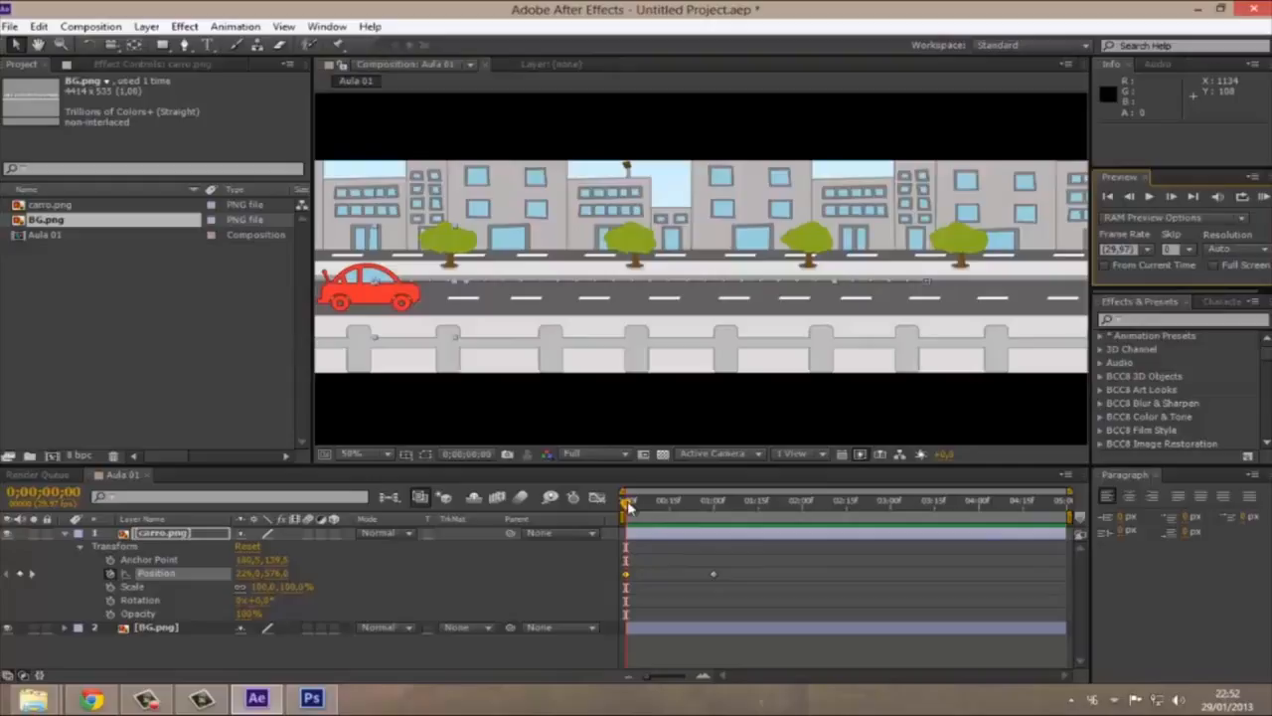
Scrub through the car's movement and add a Position keyframe at 0;00;00;15, midway between the existing two
mouse_move(629, 508)
left_mouse_down()
mouse_move(909, 512)
mouse_move(643, 528)
left_mouse_up()
mouse_move(900, 496)
left_mouse_down()
mouse_move(672, 522)
mouse_move(1051, 519)
mouse_move(922, 510)
left_mouse_up()
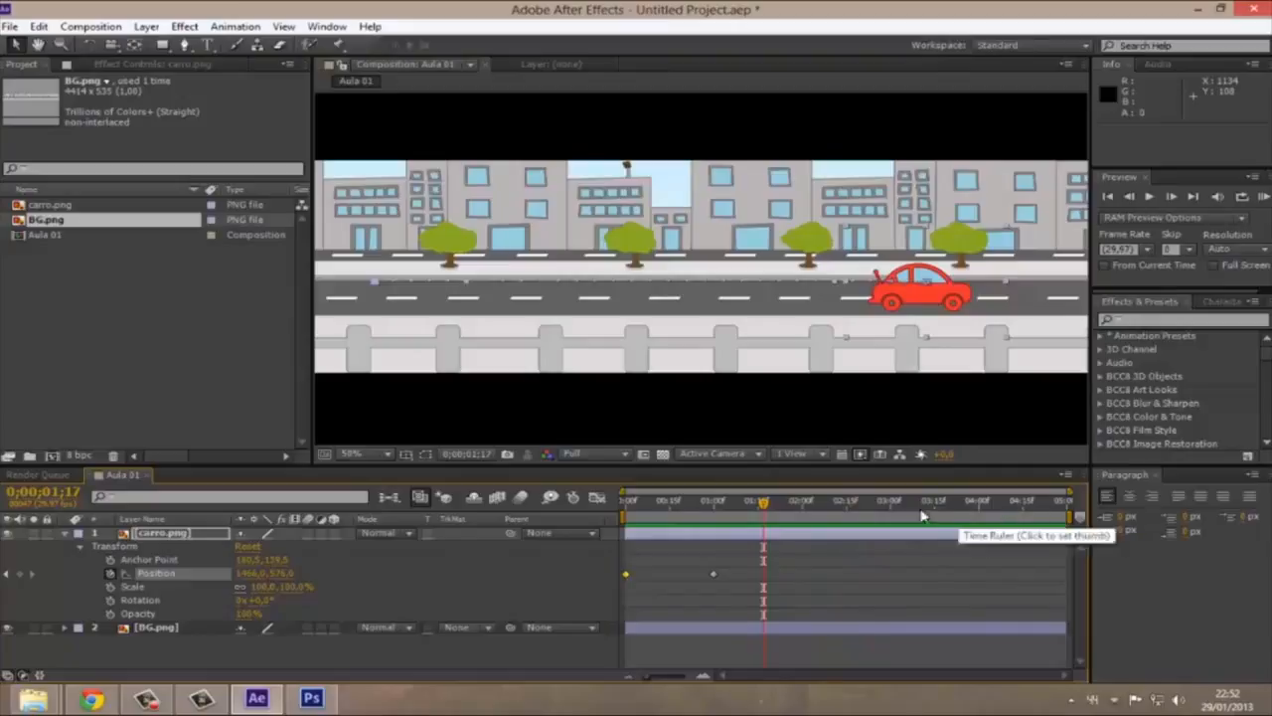
left_click(699, 502)
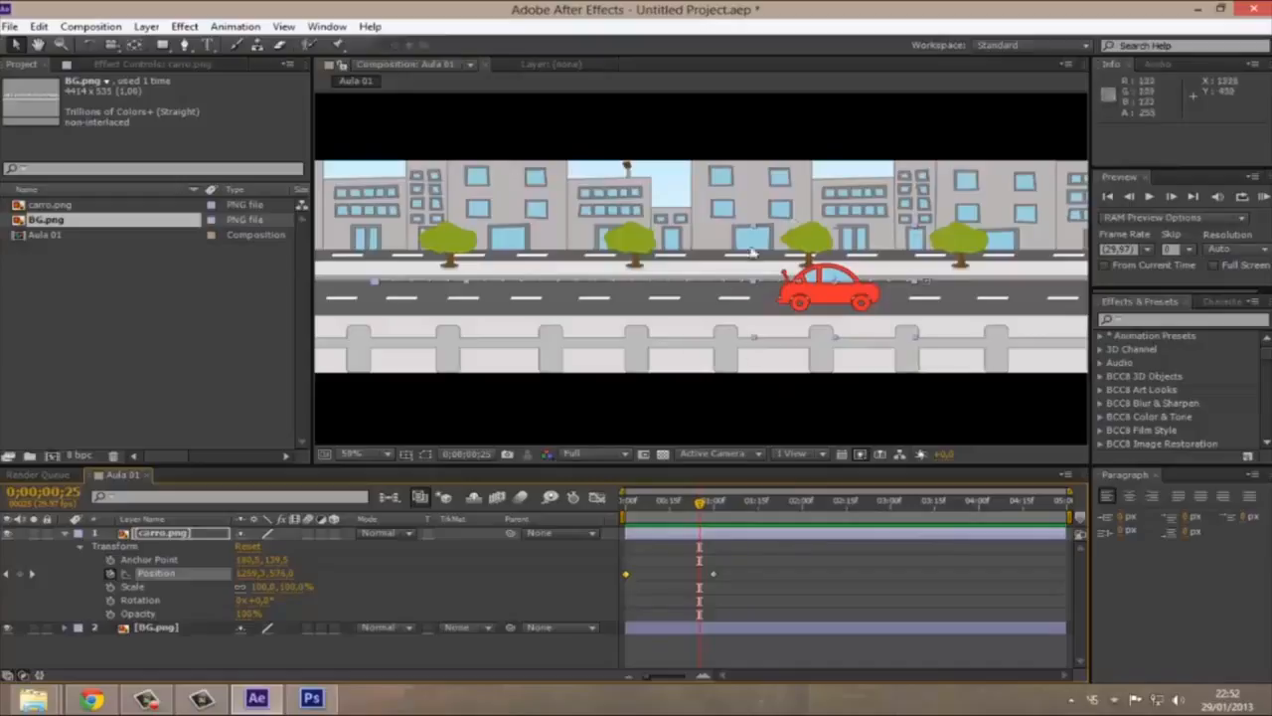
left_click_drag(740, 505, 619, 524)
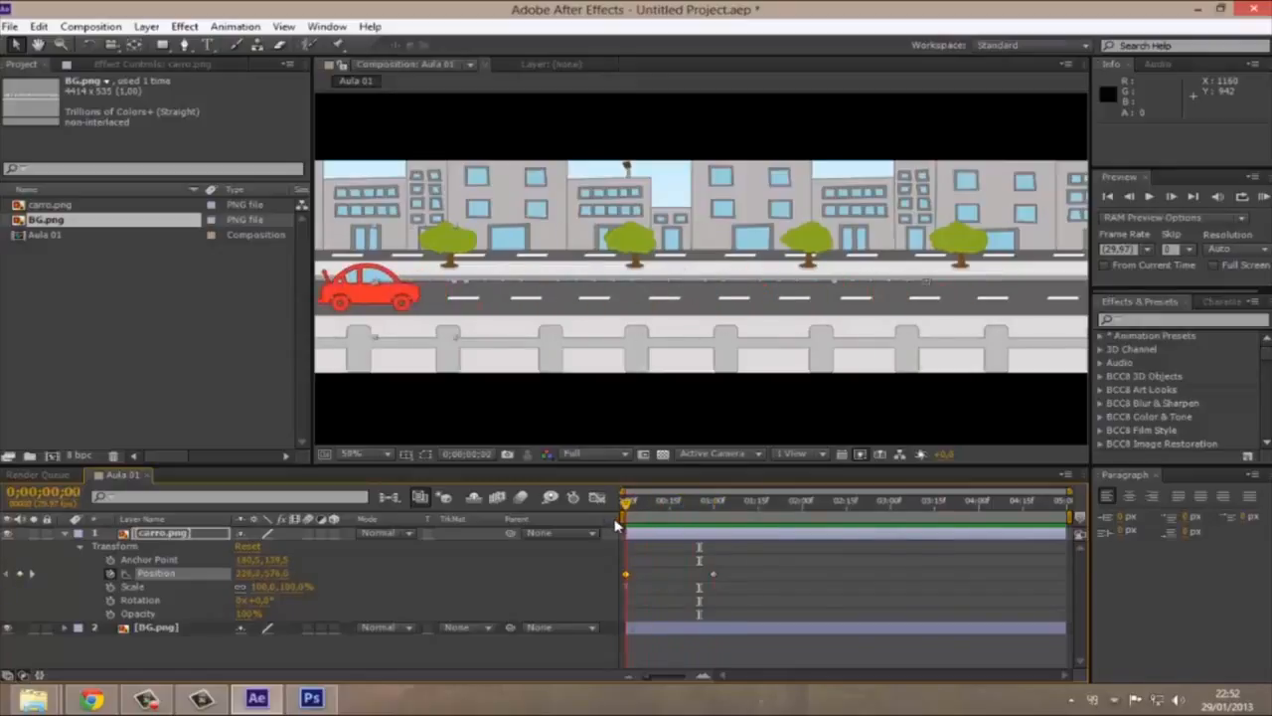
left_click_drag(634, 506, 670, 506)
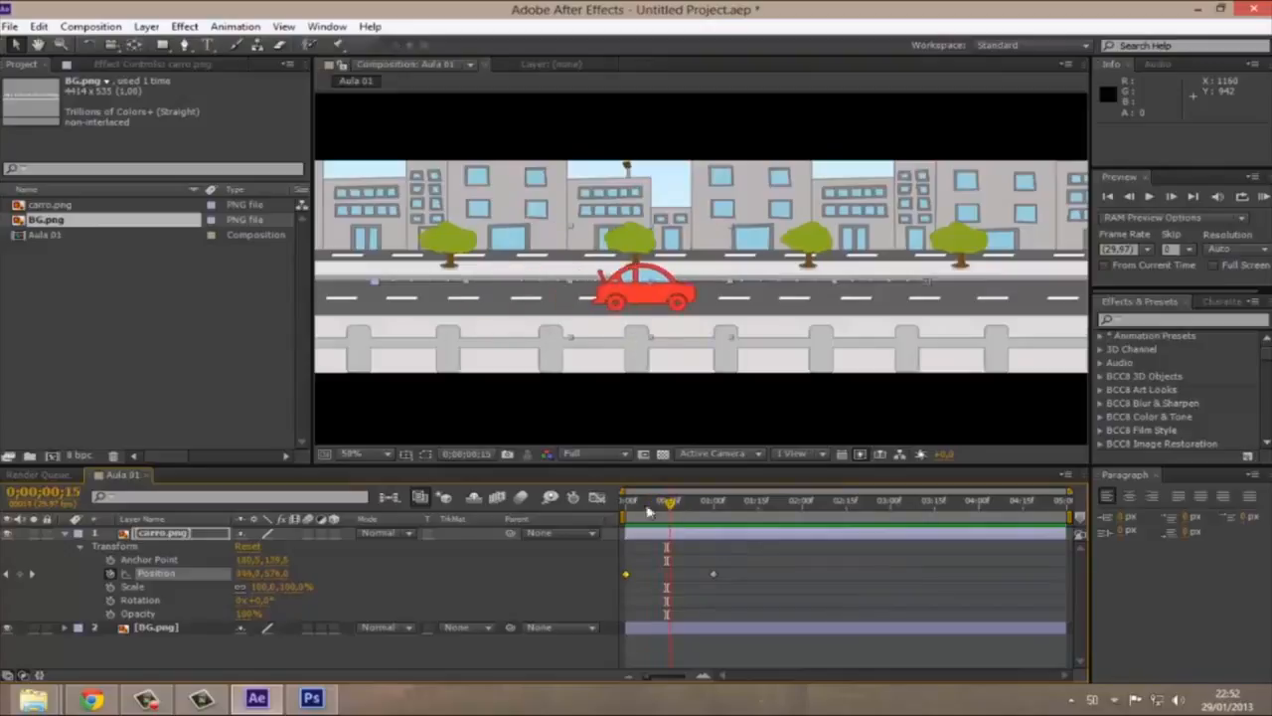
left_click(21, 575)
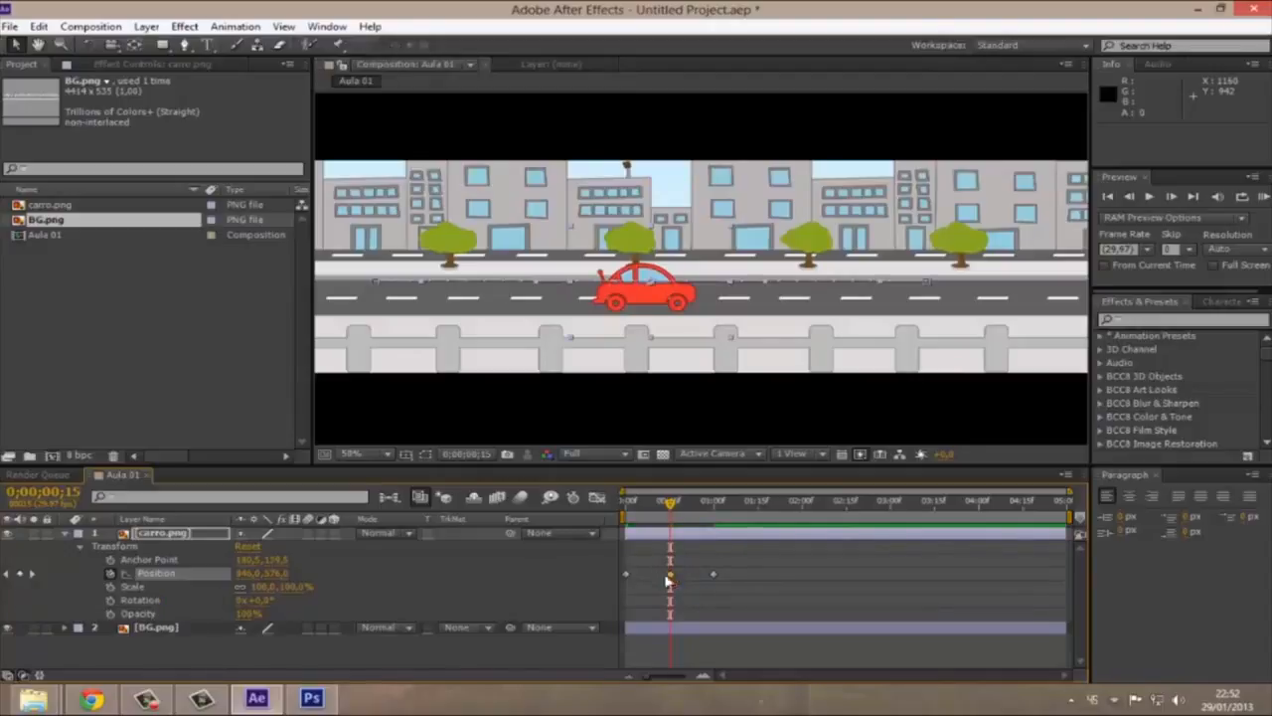
Check the neighbouring Position keyframes and, at 0;00;00;15, raise the car above the road to Position 828, 338
mouse_move(674, 516)
left_mouse_down()
mouse_move(669, 502)
mouse_move(647, 502)
mouse_move(725, 500)
mouse_move(643, 508)
mouse_move(690, 502)
left_mouse_up()
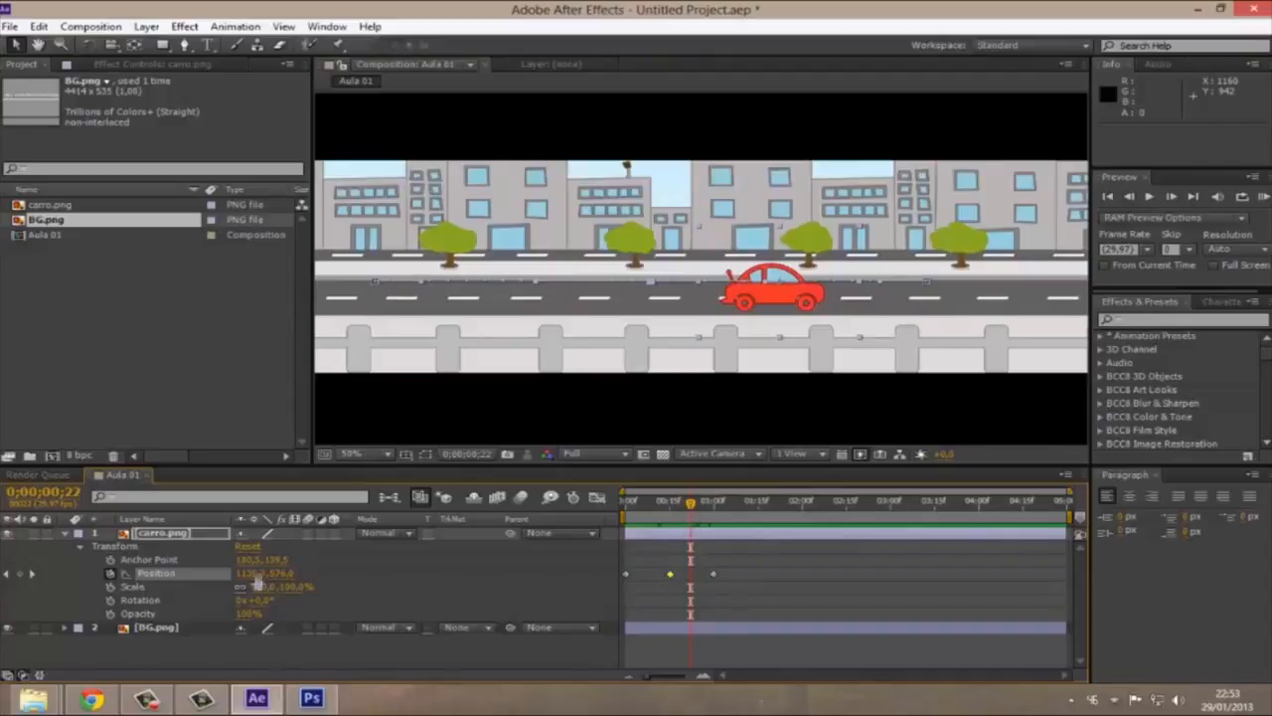
left_click(32, 575)
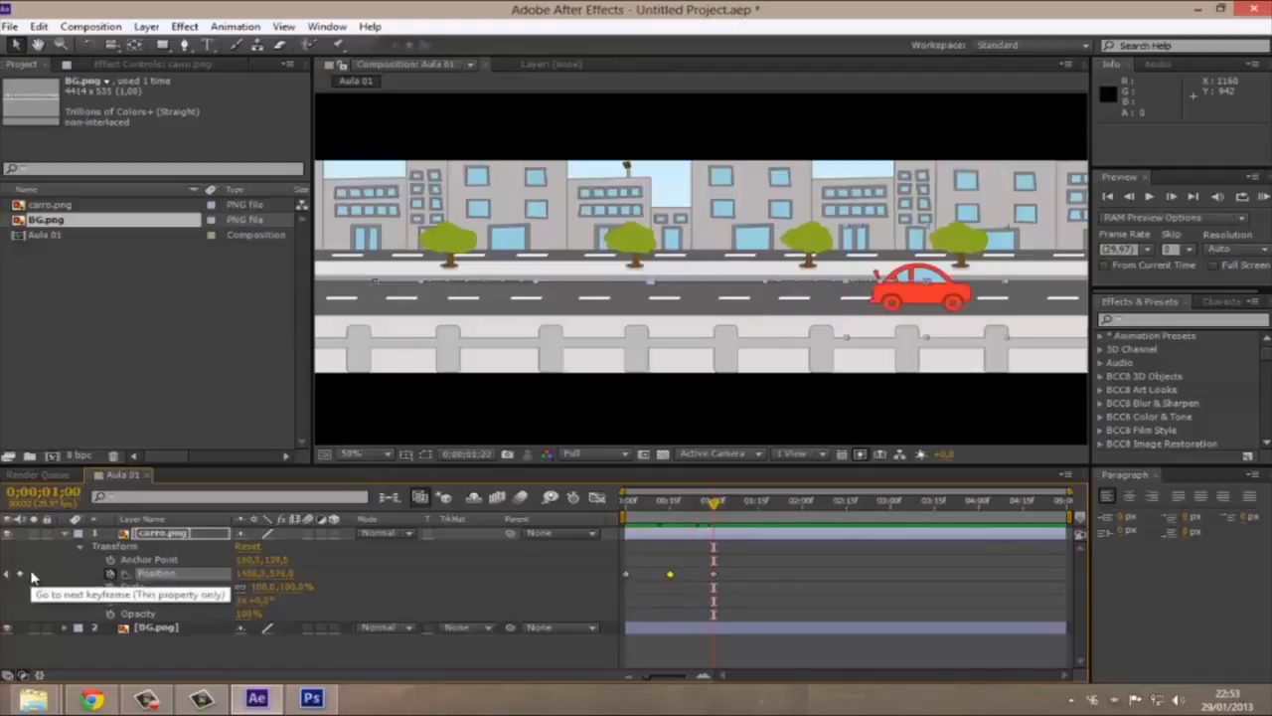
left_click(5, 574)
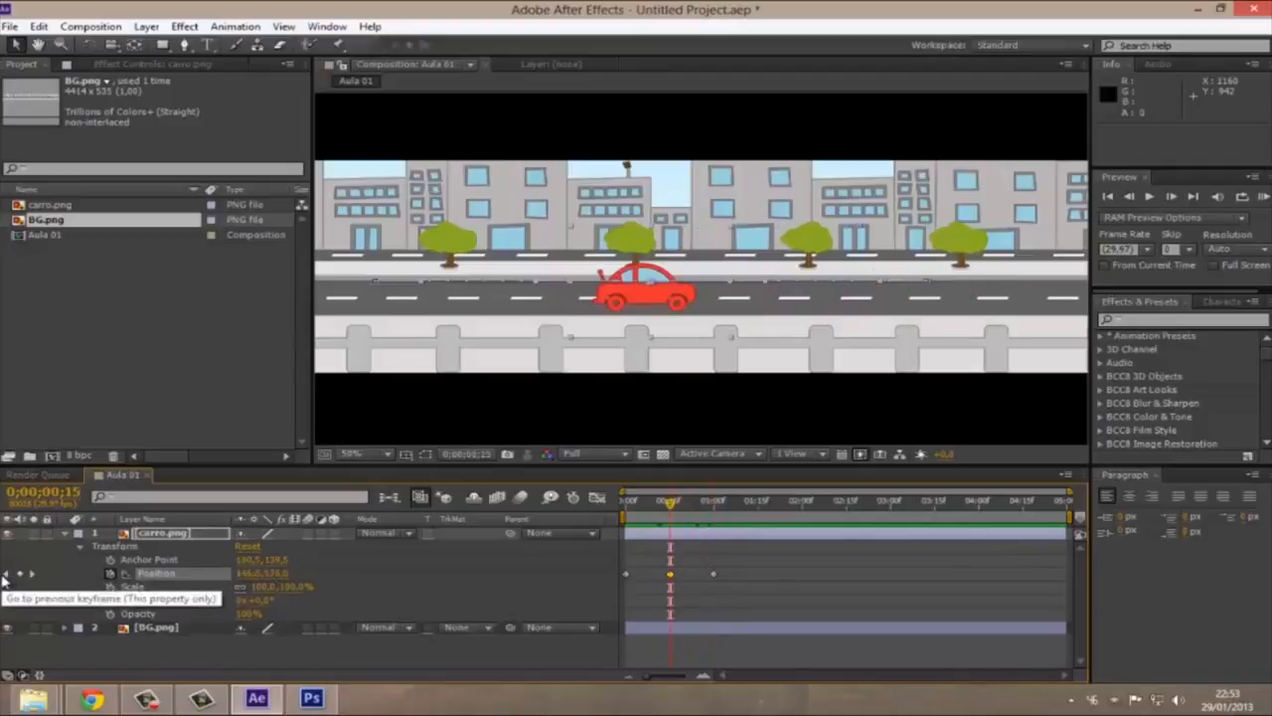
left_click(671, 575)
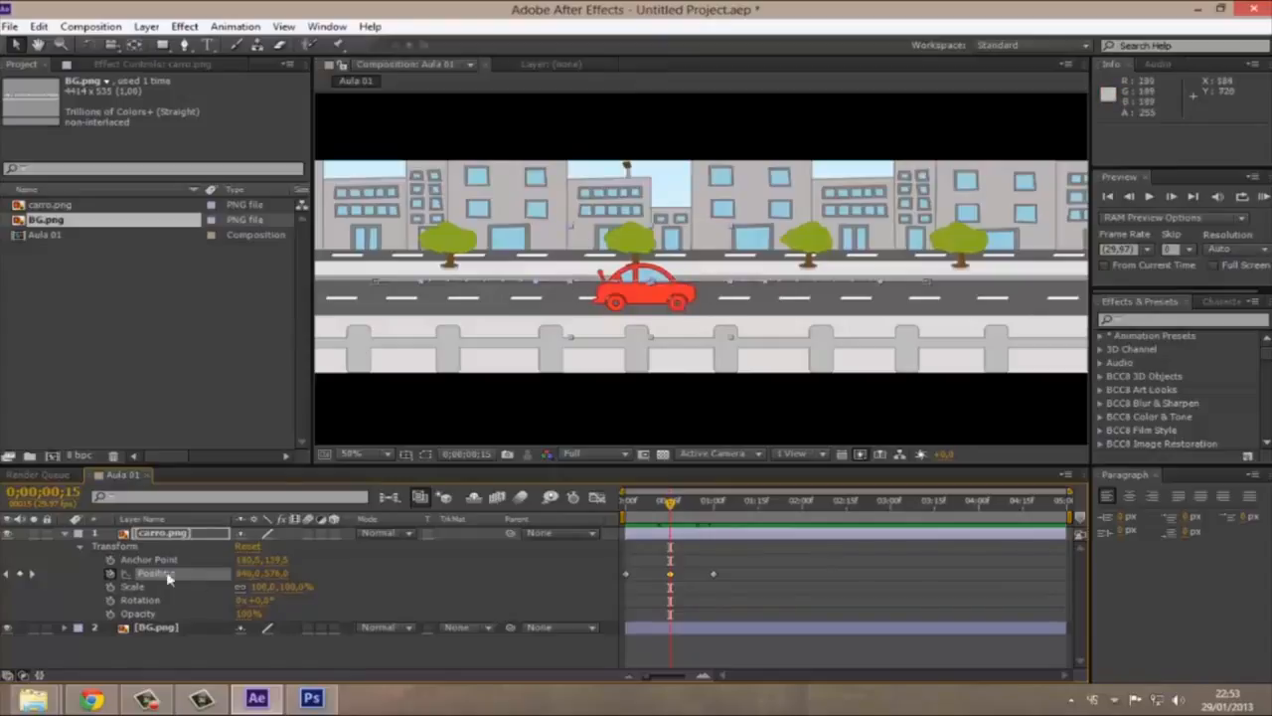
key("ctrl+z")
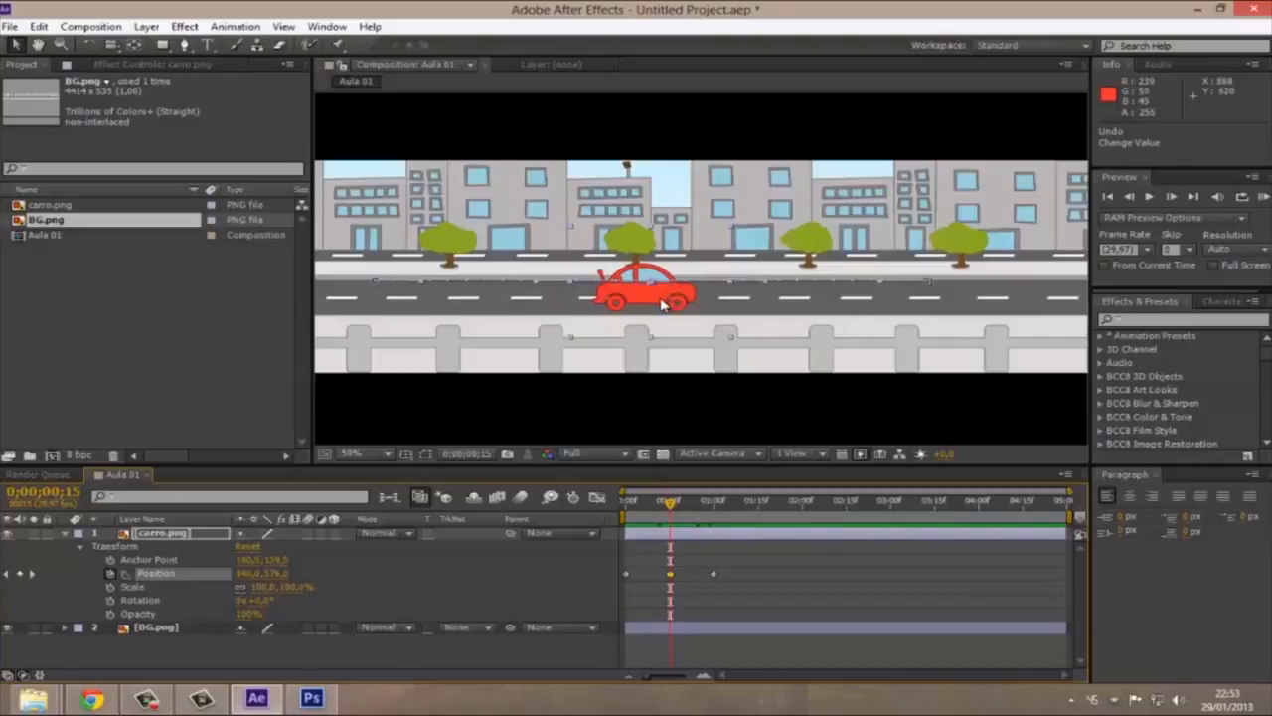
left_click_drag(660, 304, 652, 209)
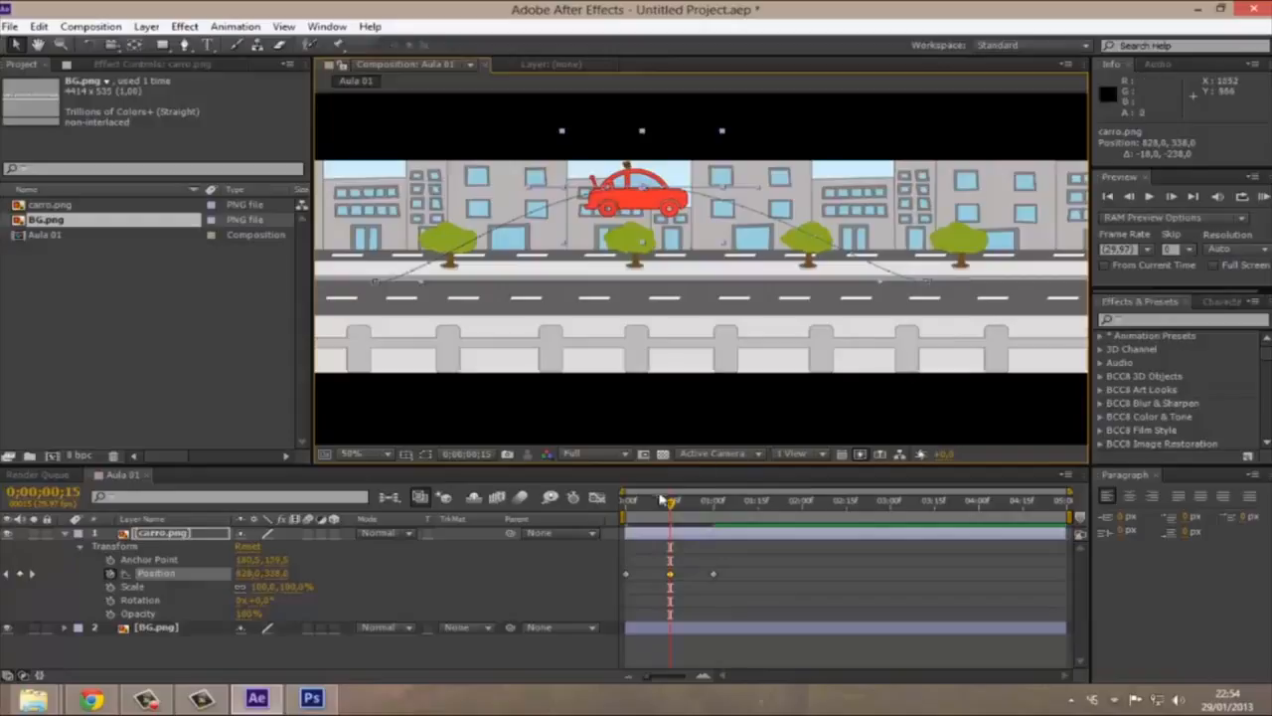
Scrub the car's arched path past its last keyframe, return to the start and play the jump animation
left_click_drag(671, 507, 737, 512)
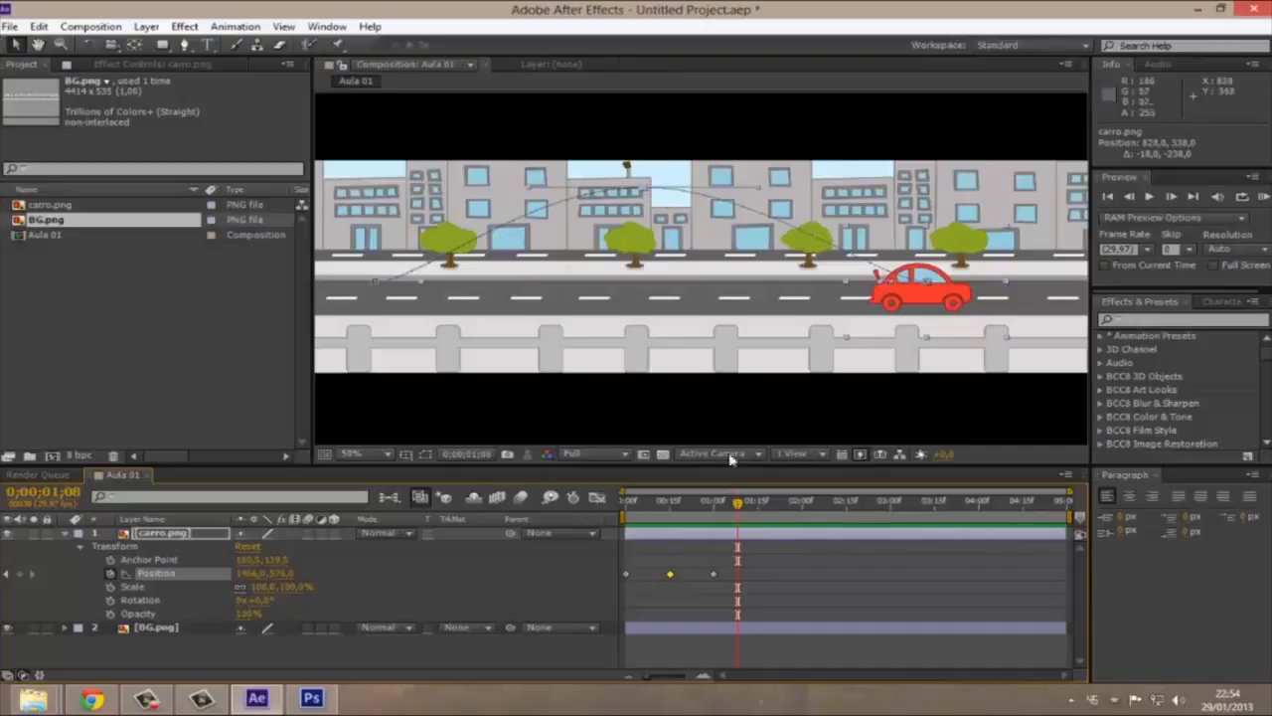
left_click_drag(735, 509, 624, 524)
key("space")
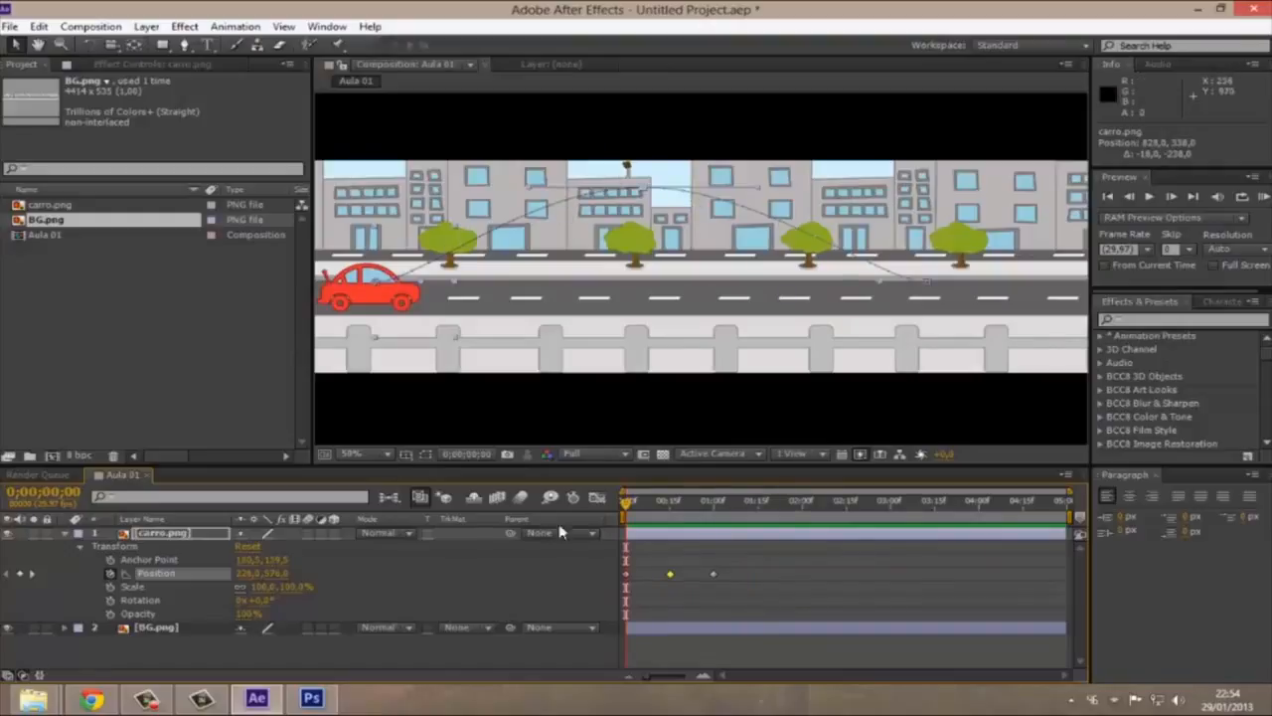
Open the settings for a new composition and dismiss them without creating one
left_click(53, 456)
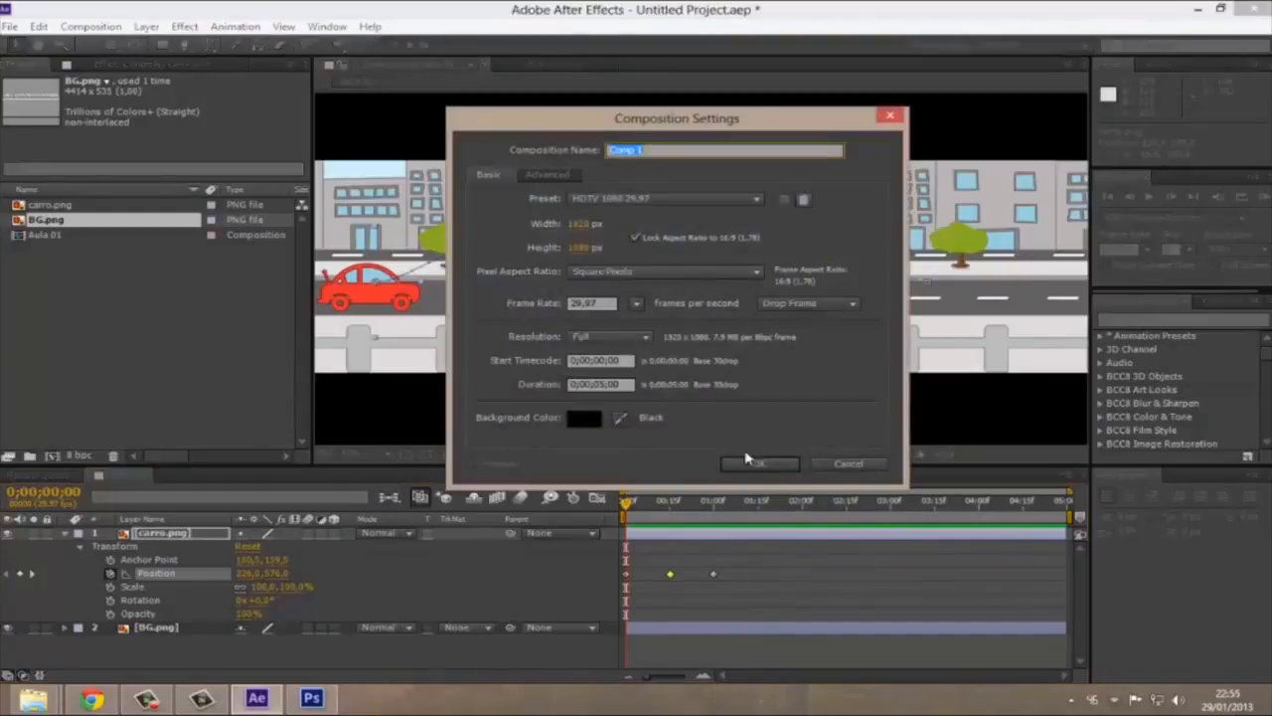
left_click(844, 463)
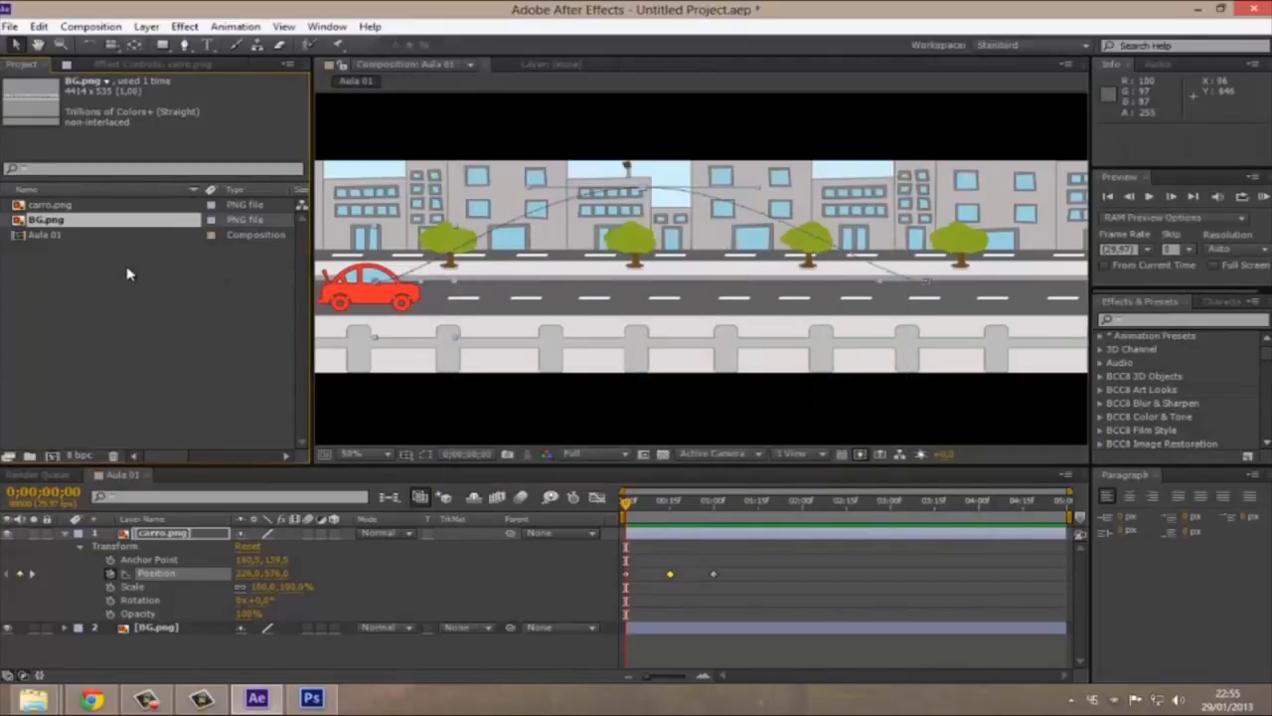